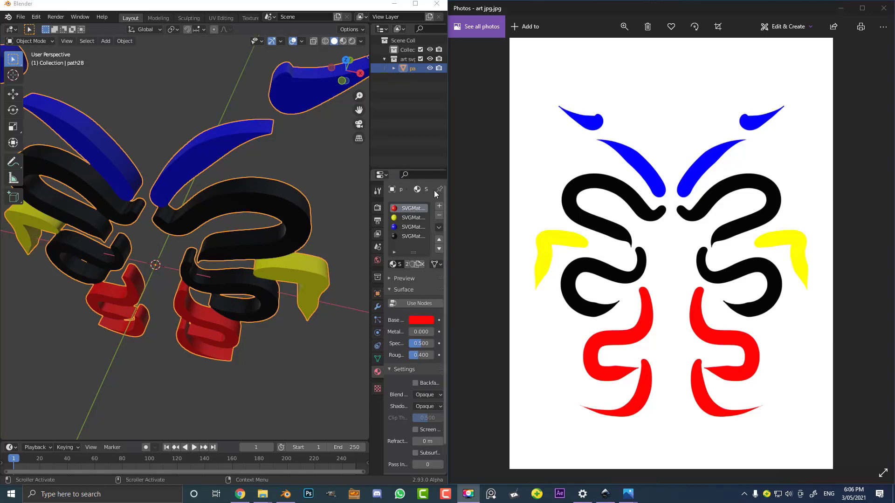
# Toggle Edit Mode, maximize Blender and orbit the colored swirl model to a front view.
pyautogui.moveTo(262, 188)
pyautogui.mouseDown(button='middle')
pyautogui.moveTo(280, 181)
pyautogui.moveTo(192, 196)
pyautogui.moveTo(334, 187)
pyautogui.moveTo(275, 190)
pyautogui.mouseUp(button='middle')
pyautogui.scroll(3, 273, 176)
pyautogui.scroll(-1, 272, 177)
pyautogui.press('Tab')
pyautogui.press('Tab')
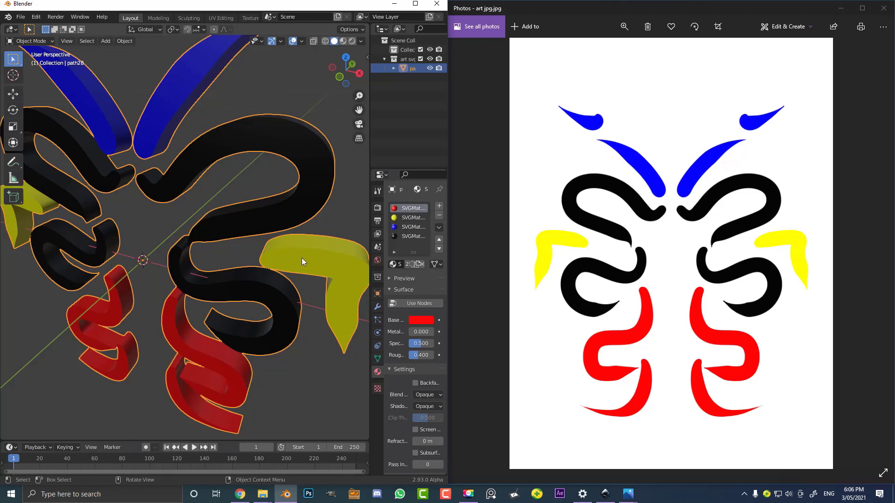
pyautogui.moveTo(306, 412); pyautogui.dragTo(253, 318, button='middle')
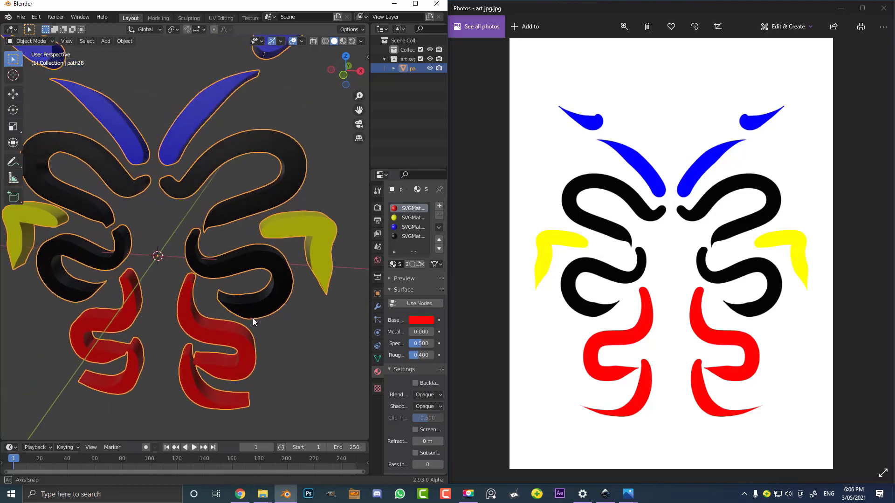
pyautogui.click(422, 4)
pyautogui.moveTo(561, 233); pyautogui.dragTo(531, 279, button='middle')
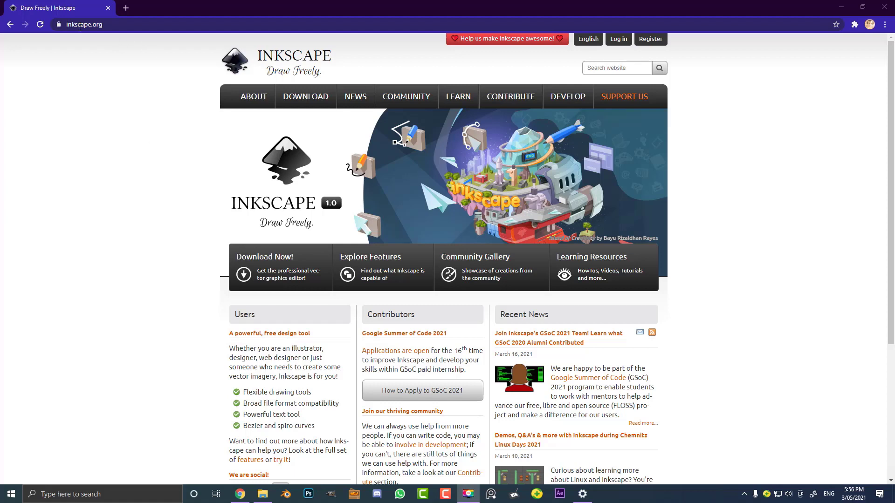
# Open the Inkscape 1.0.2 Current Version download page from the DOWNLOAD menu.
pyautogui.moveTo(306, 97)
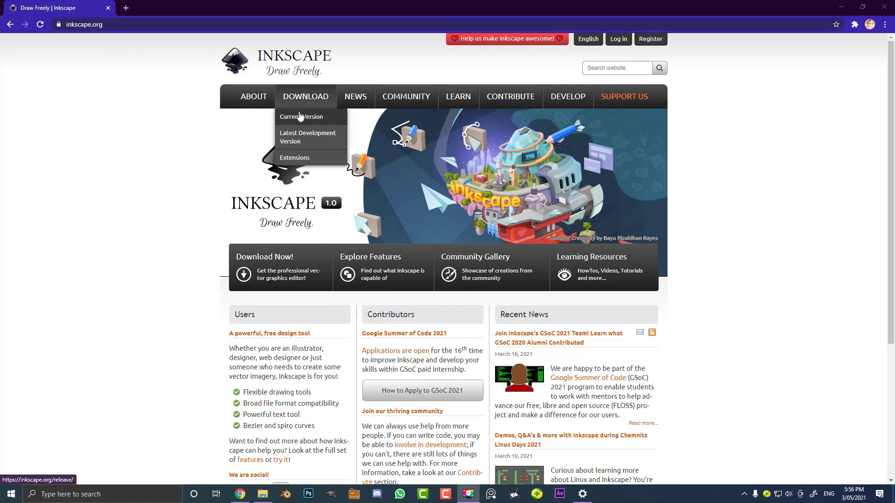
pyautogui.click(325, 117)
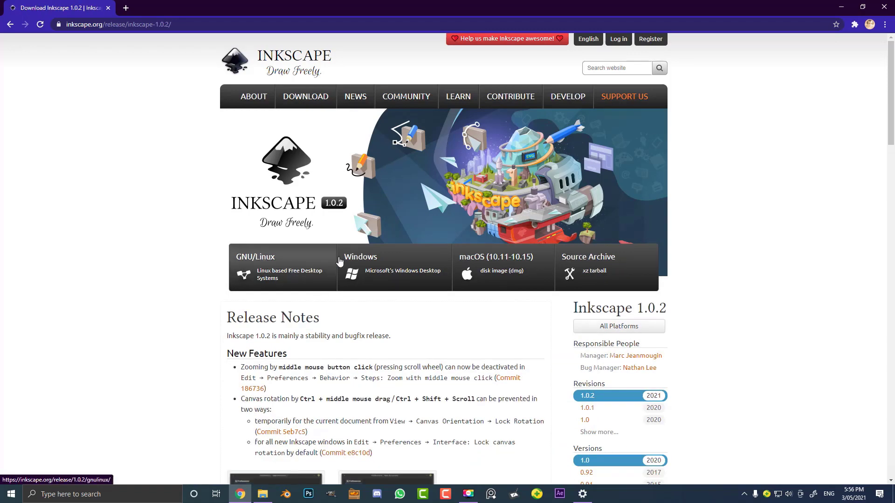
# Inspect the downloaded Inkscape installer in Downloads, then minimize the Explorer window.
pyautogui.click(266, 498)
pyautogui.click(250, 195)
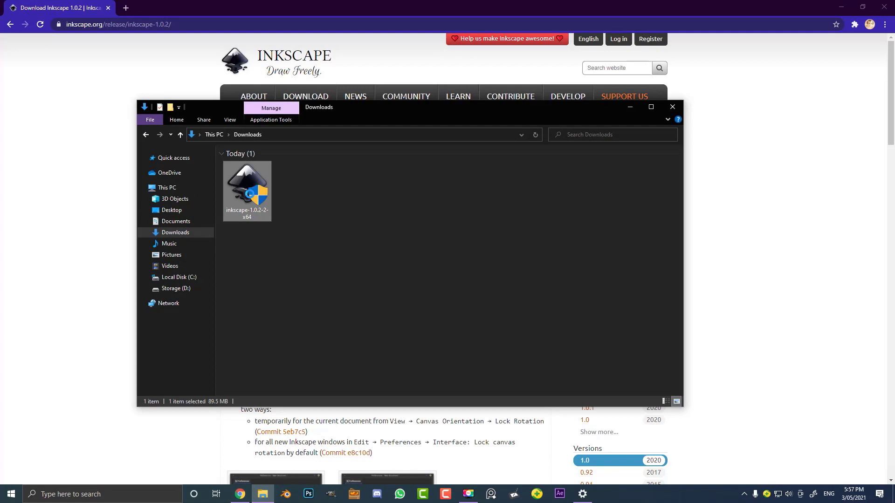
pyautogui.rightClick(251, 197)
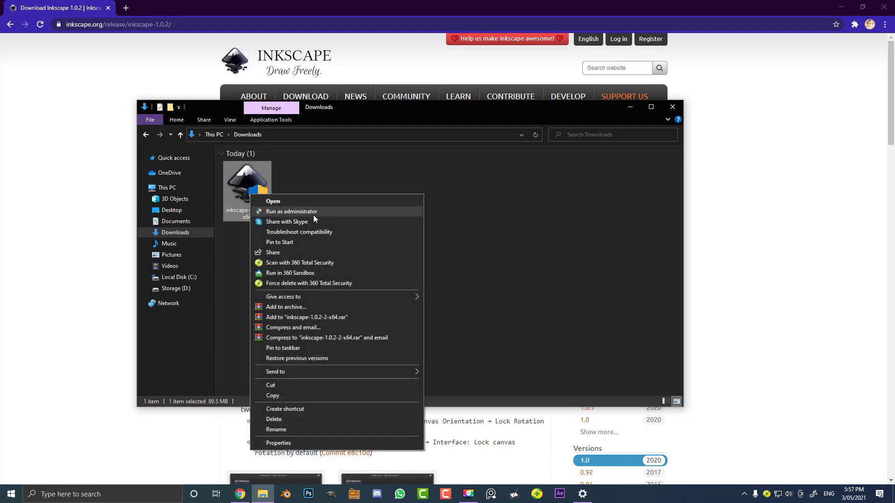
pyautogui.click(602, 241)
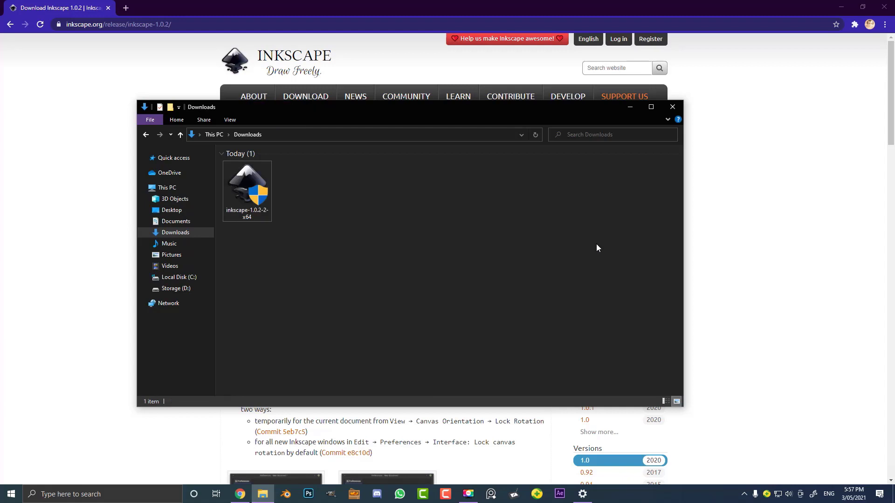
pyautogui.click(630, 107)
# Minimize Chrome to reveal the desktop.
pyautogui.click(841, 8)
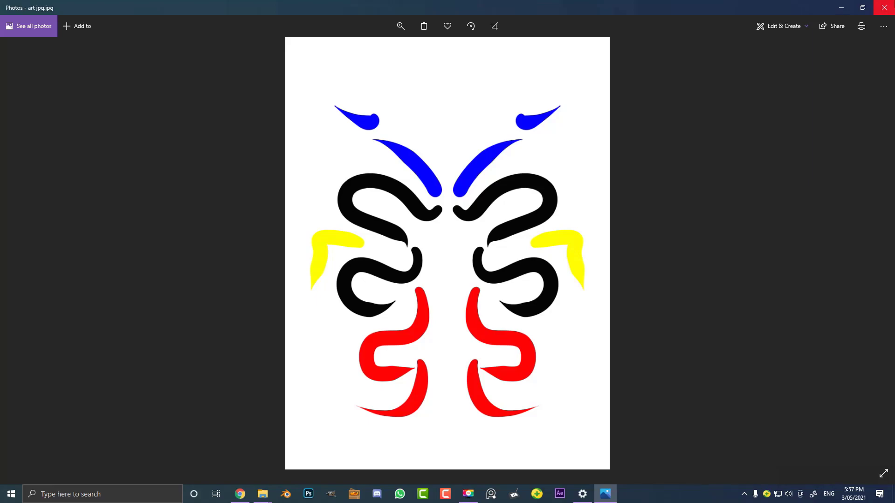
# Close the Photos picture and launch Inkscape by searching 'ink'.
pyautogui.click(884, 7)
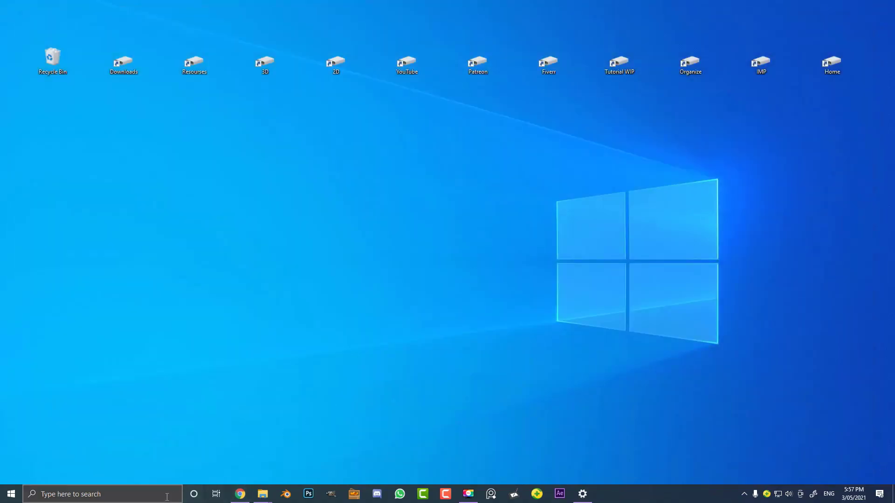
pyautogui.click(167, 497)
pyautogui.write('ink')
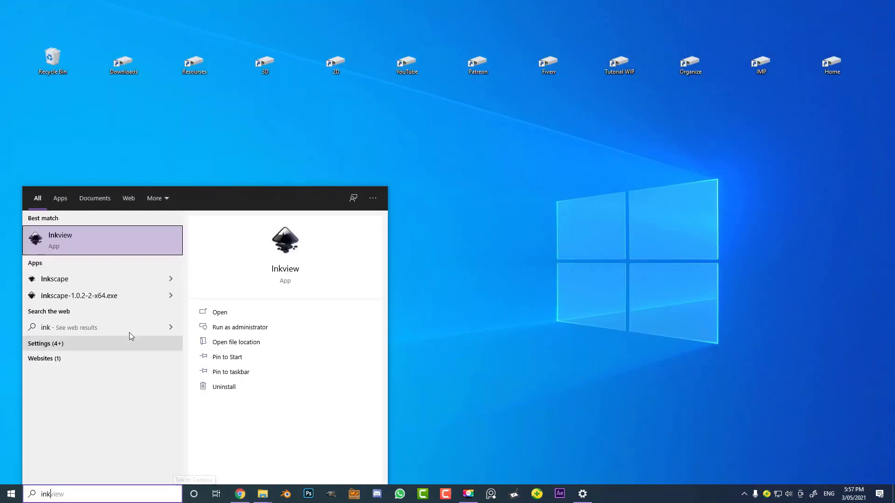
pyautogui.click(80, 279)
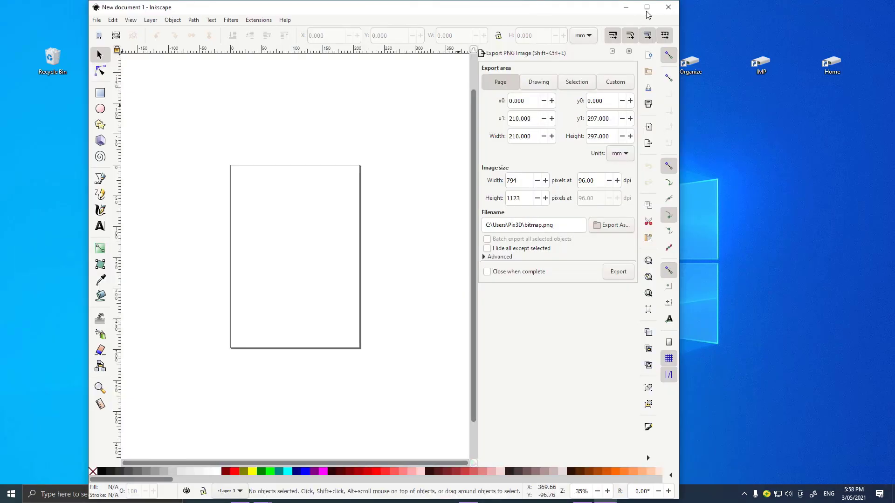
# Maximize Inkscape and import the swirl jpg as an embedded image.
pyautogui.click(646, 7)
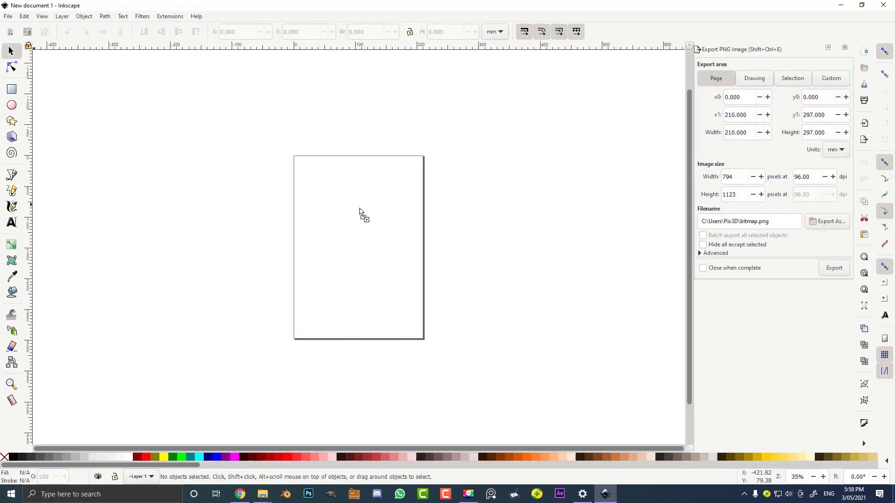
pyautogui.moveTo(360, 219); pyautogui.dragTo(360, 220)
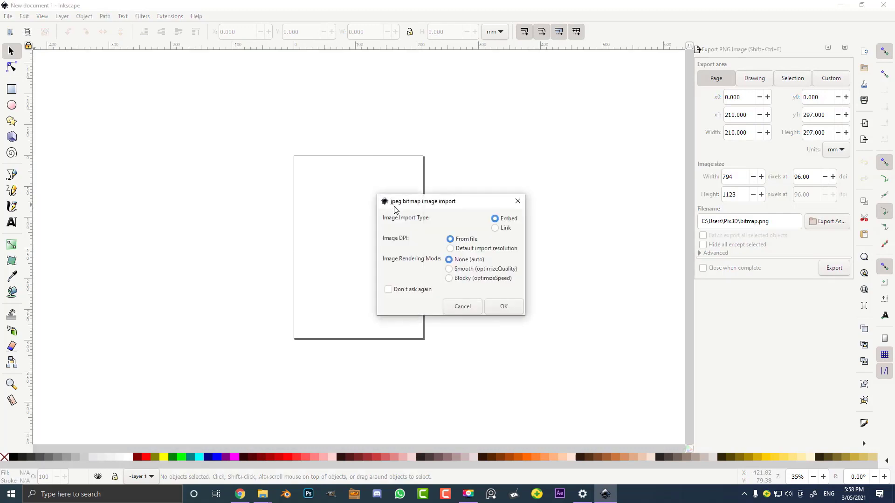
pyautogui.moveTo(477, 203); pyautogui.dragTo(535, 172)
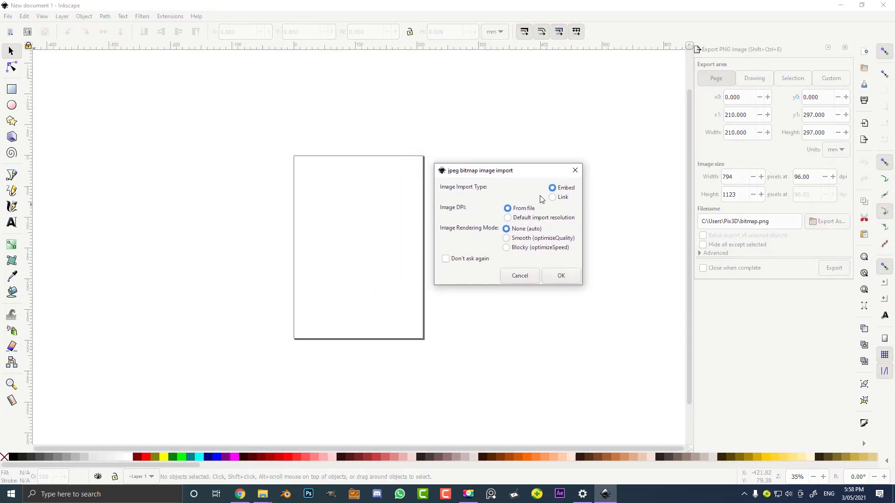
pyautogui.click(562, 276)
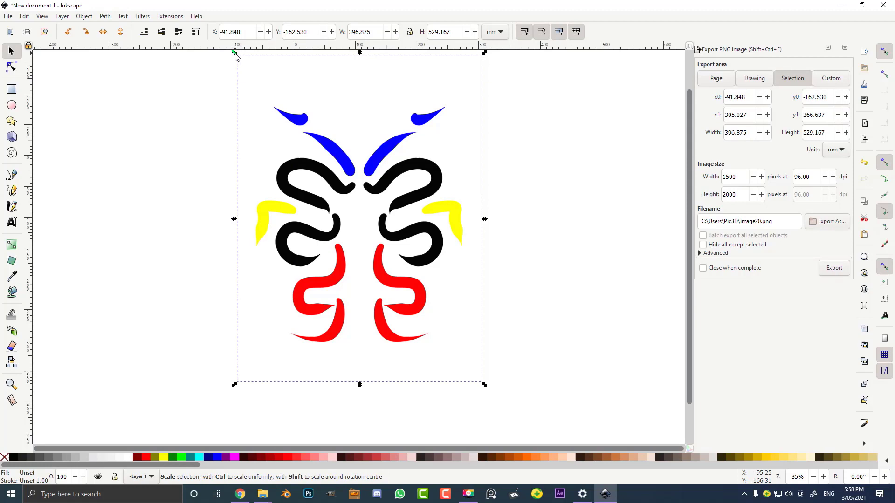
# Shrink the image to about half size and place it left of the page.
pyautogui.moveTo(235, 53); pyautogui.dragTo(366, 227)
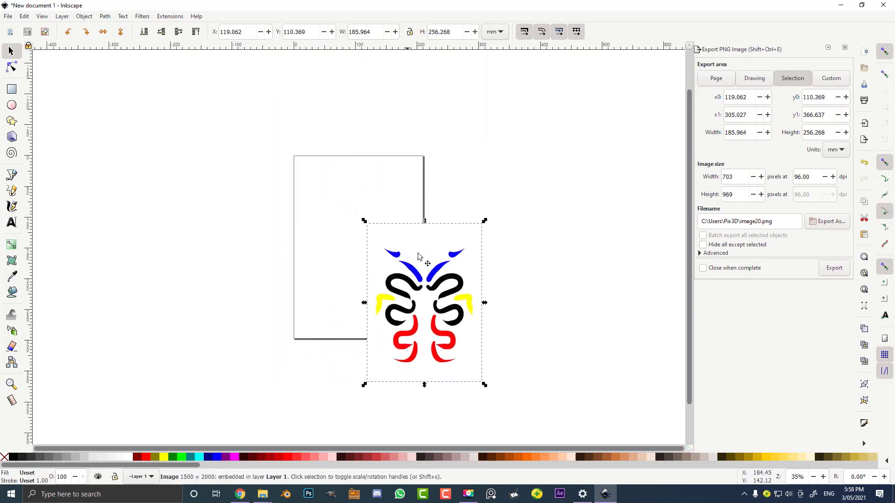
pyautogui.moveTo(420, 324); pyautogui.dragTo(186, 257)
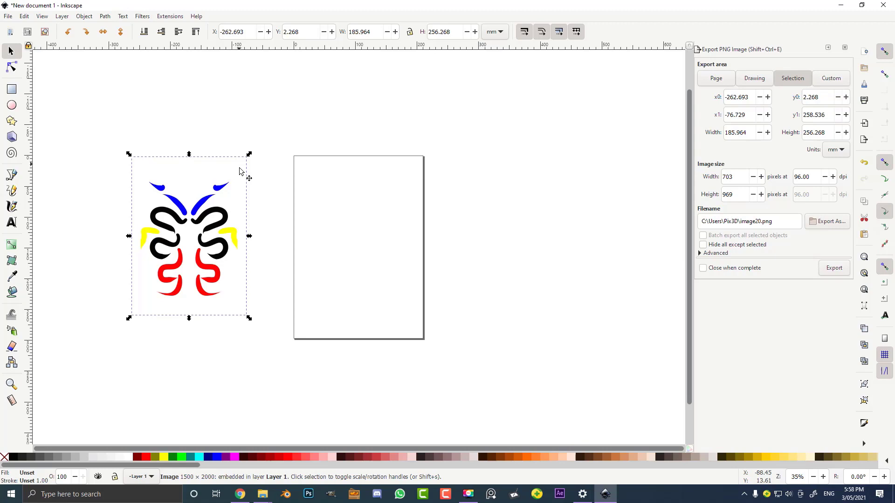
pyautogui.moveTo(197, 213); pyautogui.dragTo(211, 192)
# Trace the bitmap with Multiple scans in Colors mode, Smooth and Remove background enabled.
pyautogui.click(104, 17)
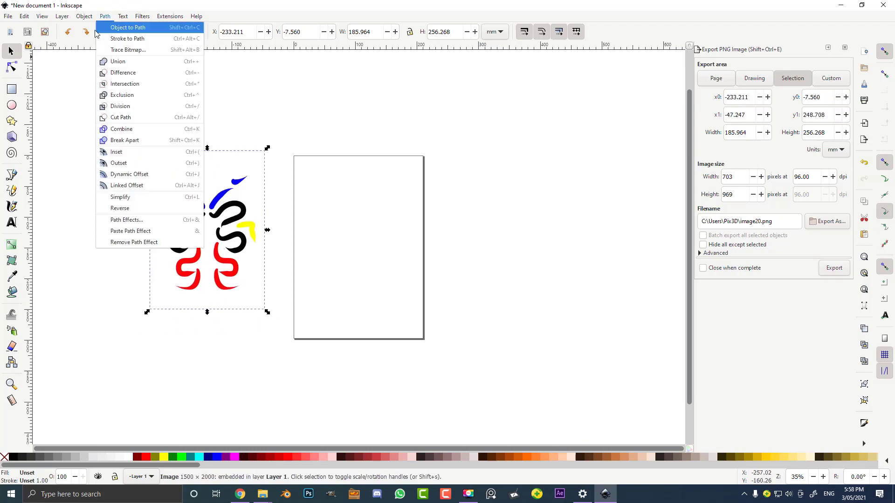
pyautogui.click(138, 53)
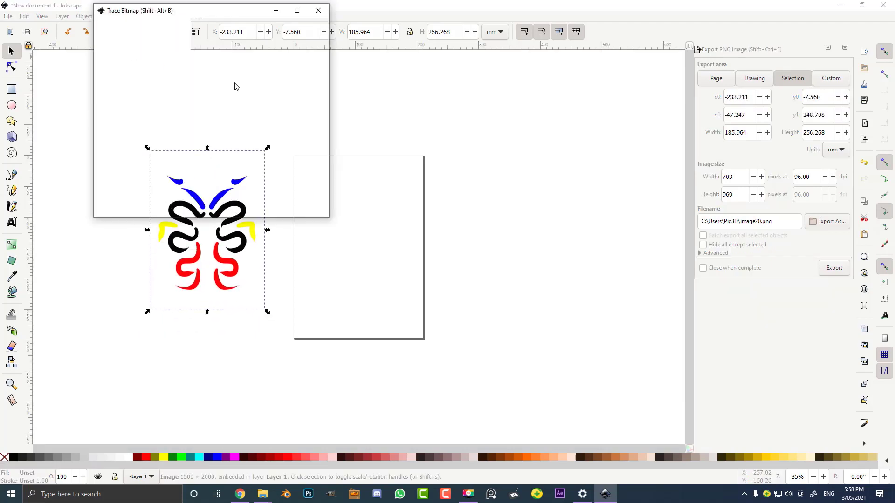
pyautogui.moveTo(210, 12)
pyautogui.mouseDown()
pyautogui.moveTo(574, 114)
pyautogui.moveTo(516, 97)
pyautogui.mouseUp()
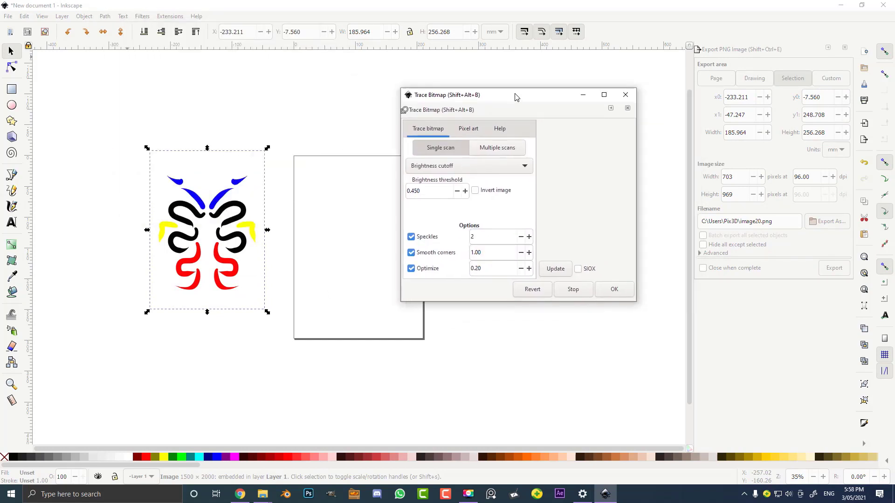
pyautogui.click(491, 148)
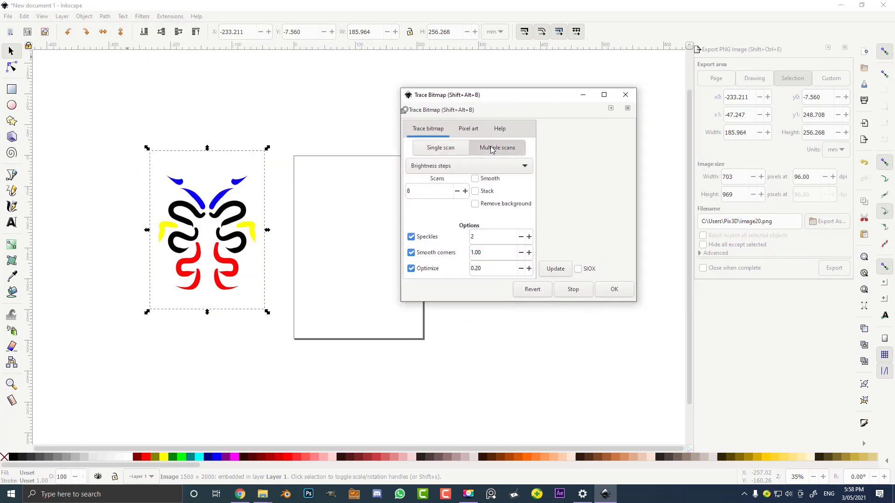
pyautogui.click(468, 167)
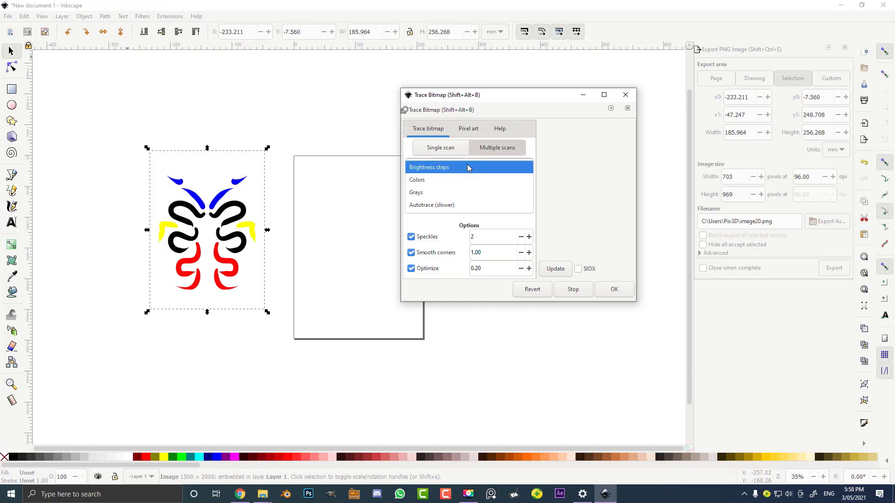
pyautogui.click(444, 181)
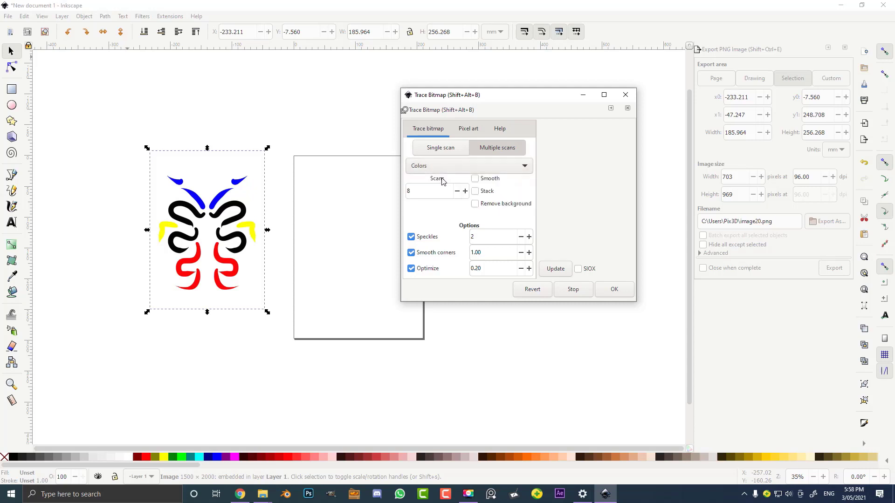
pyautogui.click(475, 181)
pyautogui.click(475, 204)
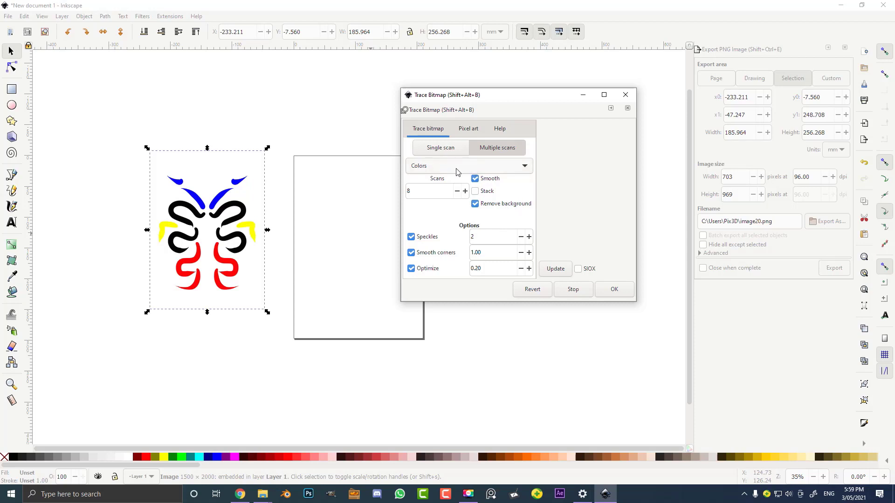
pyautogui.click(615, 290)
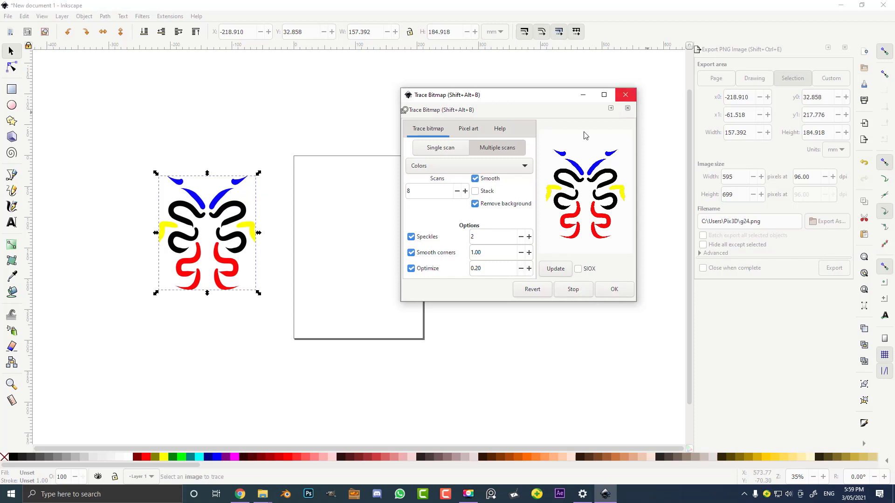
# Close Trace Bitmap, move the traced group onto the page and zoom to compare edges.
pyautogui.click(625, 94)
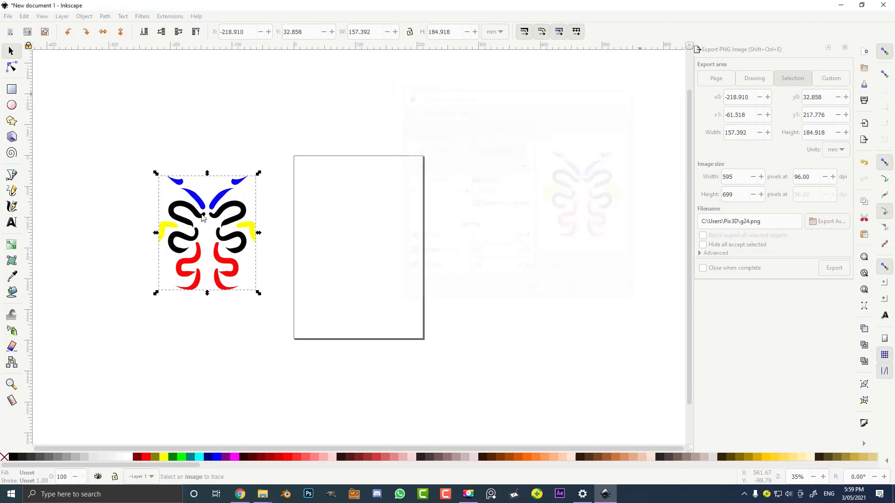
pyautogui.moveTo(218, 201); pyautogui.dragTo(365, 208)
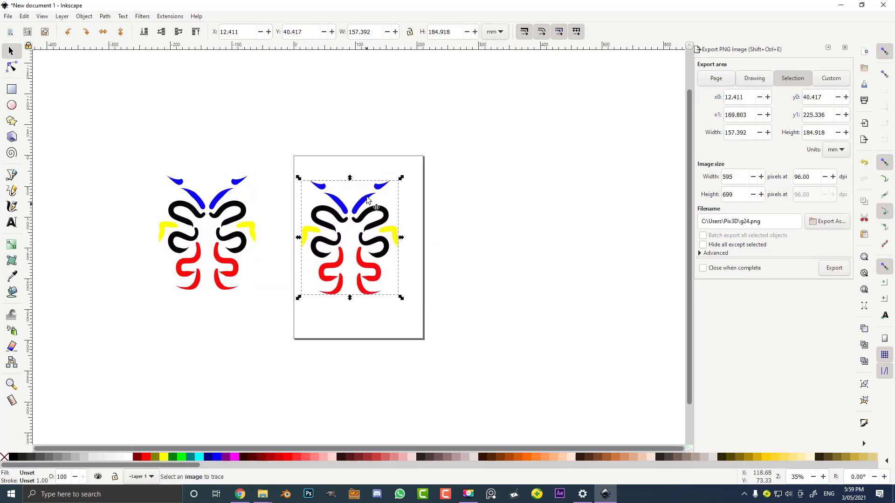
pyautogui.keyDown('ctrl'); pyautogui.scroll(15, 365, 201); pyautogui.keyUp('ctrl')
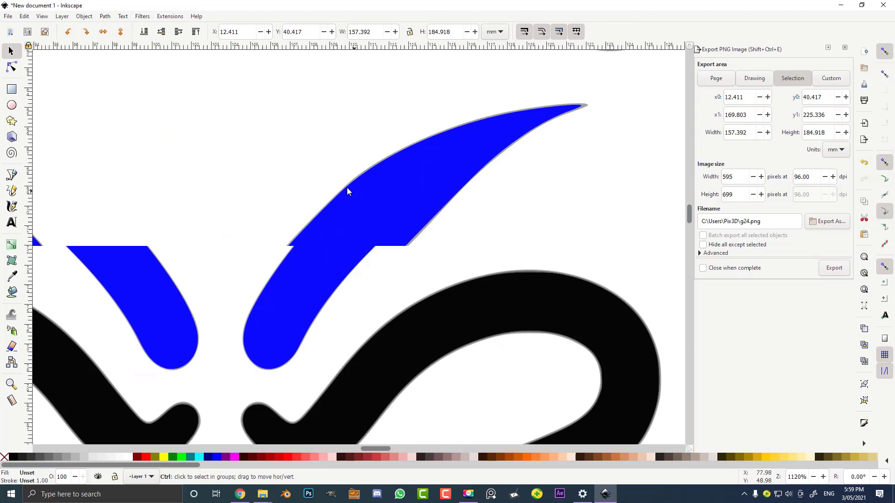
pyautogui.keyDown('ctrl'); pyautogui.scroll(1, 371, 205); pyautogui.keyUp('ctrl')
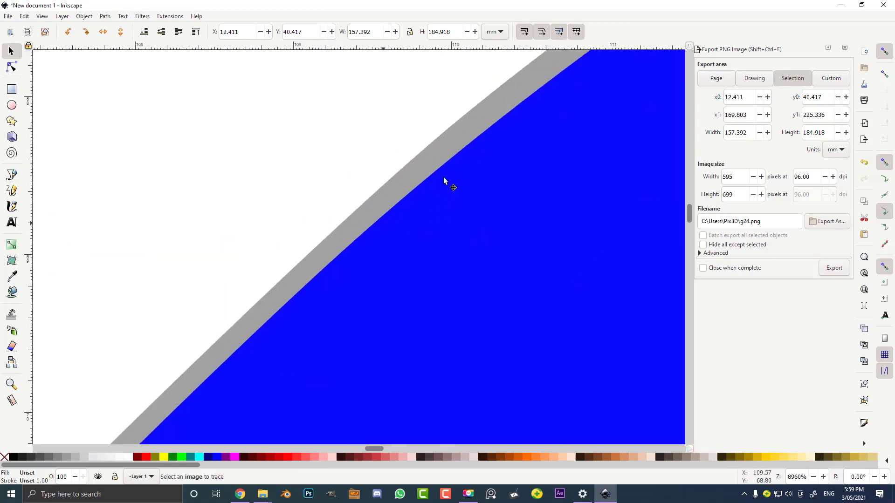
pyautogui.keyDown('ctrl'); pyautogui.scroll(9, 375, 211); pyautogui.keyUp('ctrl')
pyautogui.keyDown('ctrl'); pyautogui.scroll(1, 375, 211); pyautogui.keyUp('ctrl')
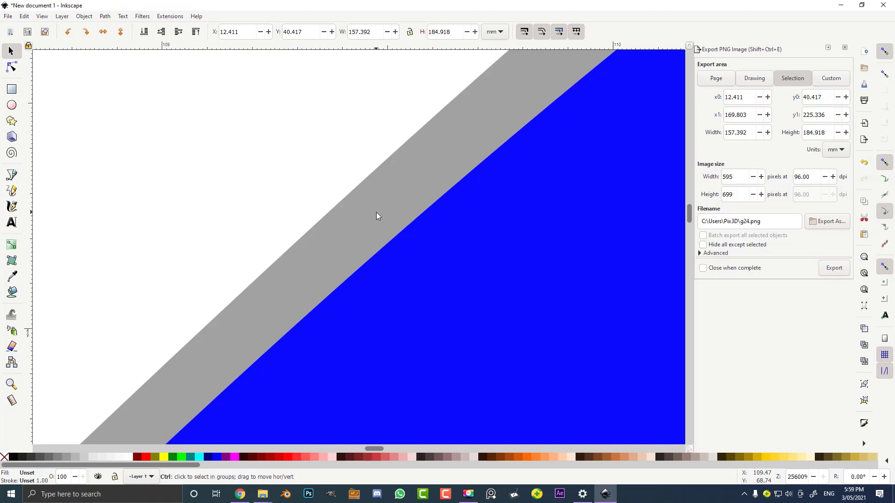
pyautogui.keyDown('ctrl'); pyautogui.scroll(-3, 376, 212); pyautogui.keyUp('ctrl')
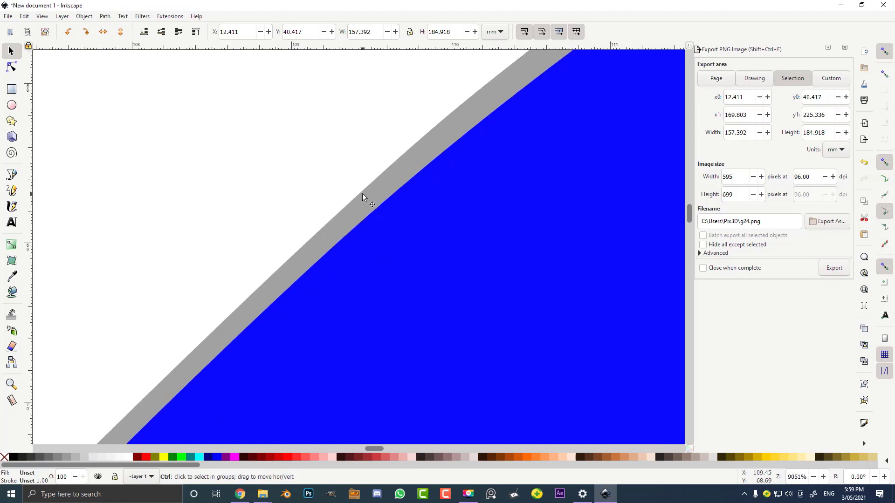
pyautogui.keyDown('ctrl'); pyautogui.scroll(-9, 362, 194); pyautogui.keyUp('ctrl')
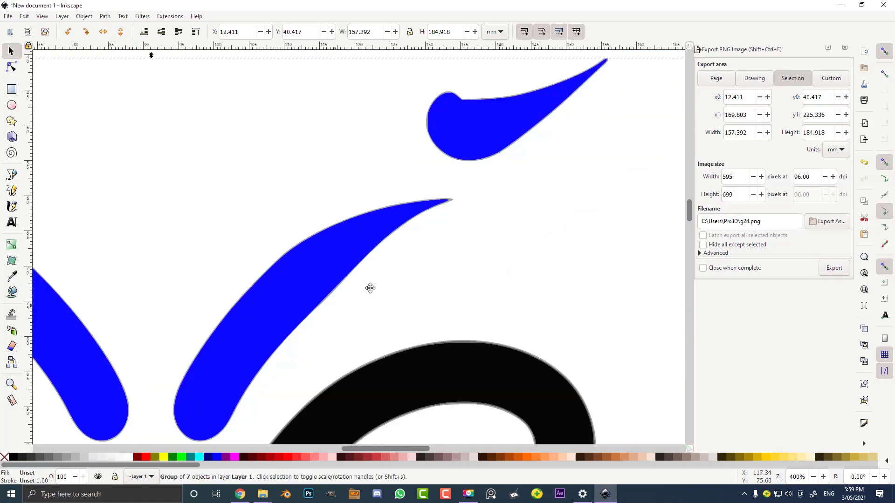
pyautogui.keyDown('ctrl'); pyautogui.scroll(-6, 371, 288); pyautogui.keyUp('ctrl')
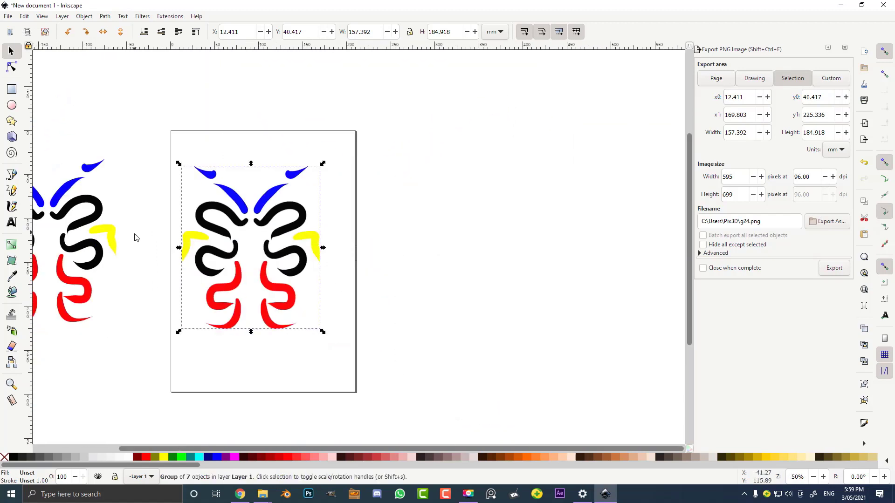
# Select the original bitmap copy on the left and zoom in on it.
pyautogui.moveTo(135, 238); pyautogui.dragTo(280, 222, button='middle')
pyautogui.click(211, 192)
pyautogui.keyDown('ctrl'); pyautogui.scroll(4, 212, 189); pyautogui.keyUp('ctrl')
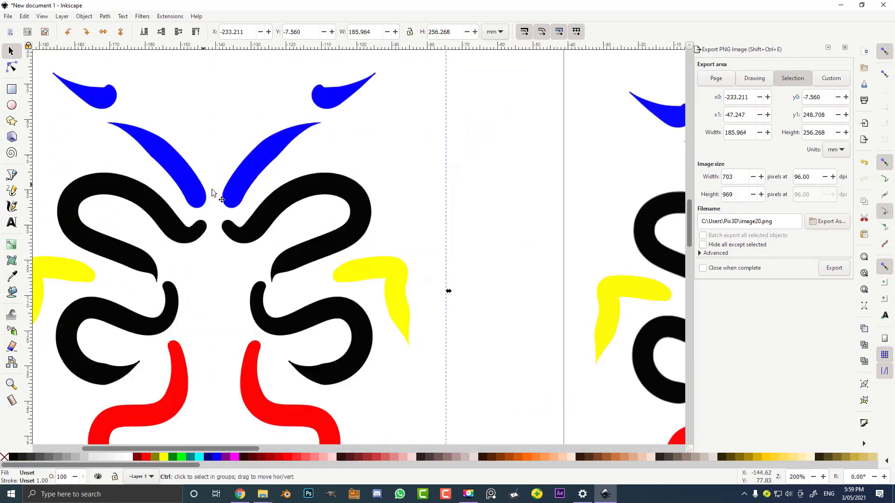
pyautogui.keyDown('ctrl'); pyautogui.scroll(10, 211, 189); pyautogui.keyUp('ctrl')
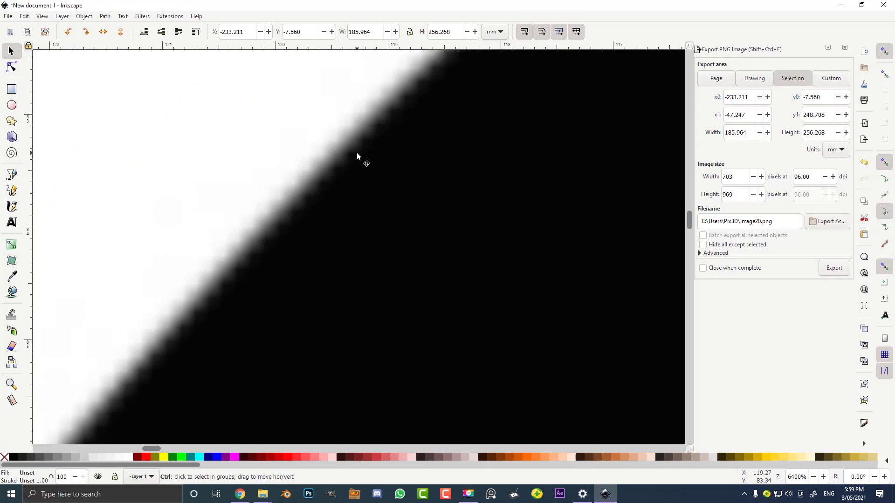
# Delete the original bitmap image via its context menu.
pyautogui.keyDown('ctrl'); pyautogui.scroll(-12, 289, 223); pyautogui.keyUp('ctrl')
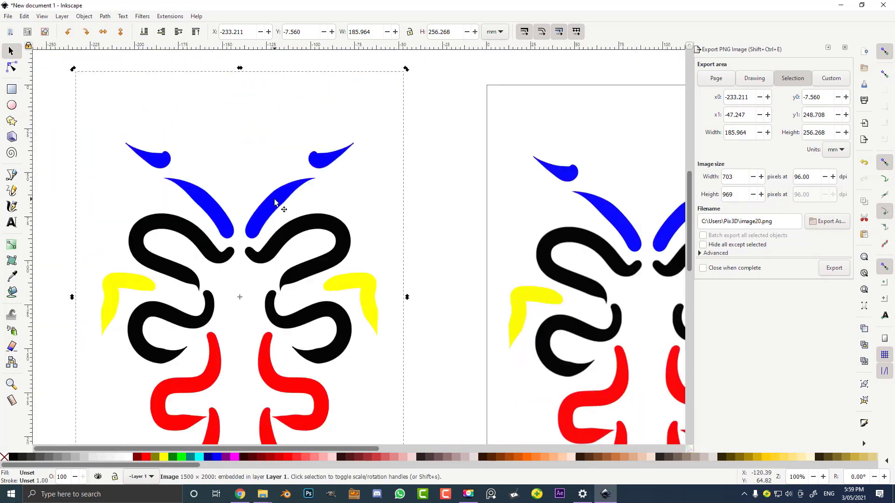
pyautogui.rightClick(275, 202)
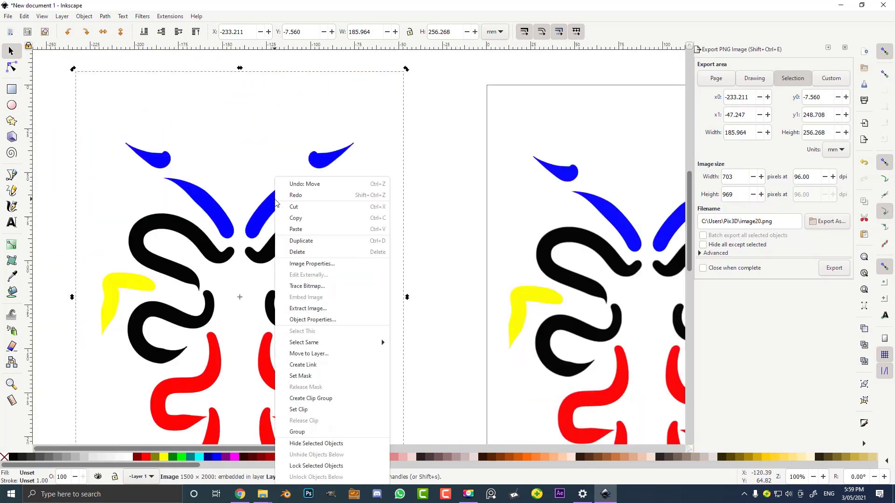
pyautogui.click(314, 252)
# Centre the traced group on the page and enlarge it to 161.508 × 189.754 mm.
pyautogui.keyDown('ctrl'); pyautogui.scroll(-1, 357, 235); pyautogui.keyUp('ctrl')
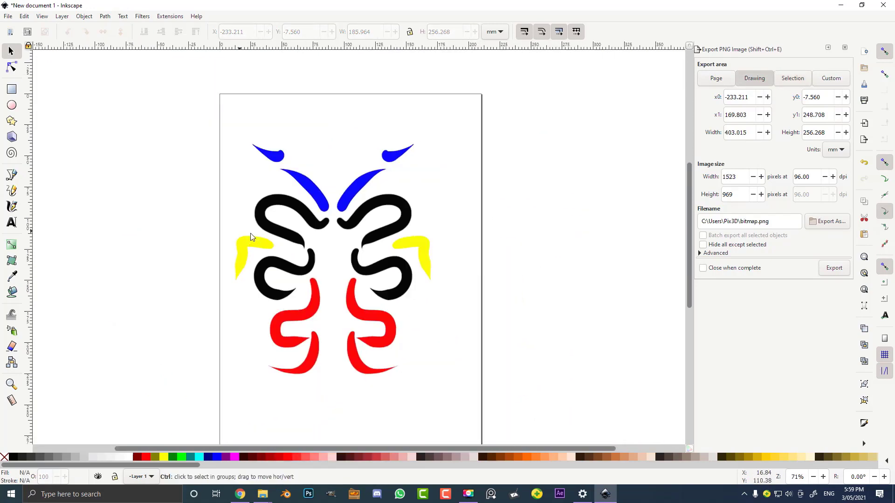
pyautogui.click(348, 222)
pyautogui.moveTo(347, 221); pyautogui.dragTo(372, 232)
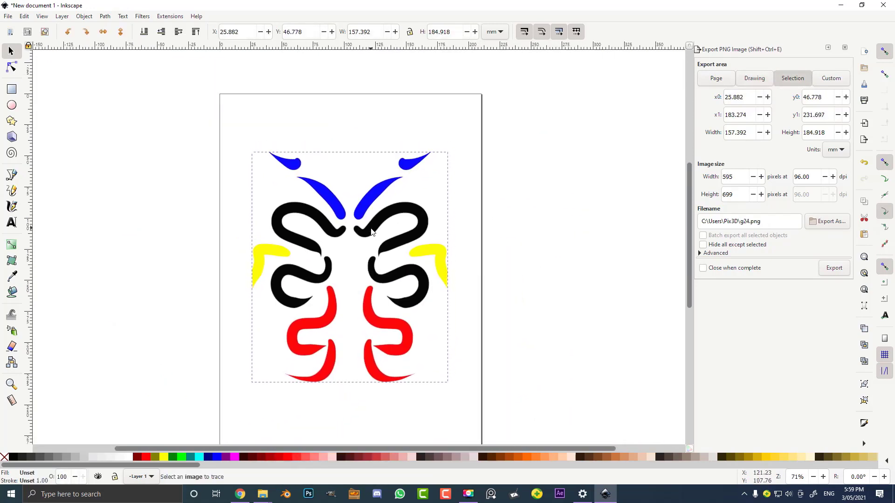
pyautogui.scroll(-2, 490, 326)
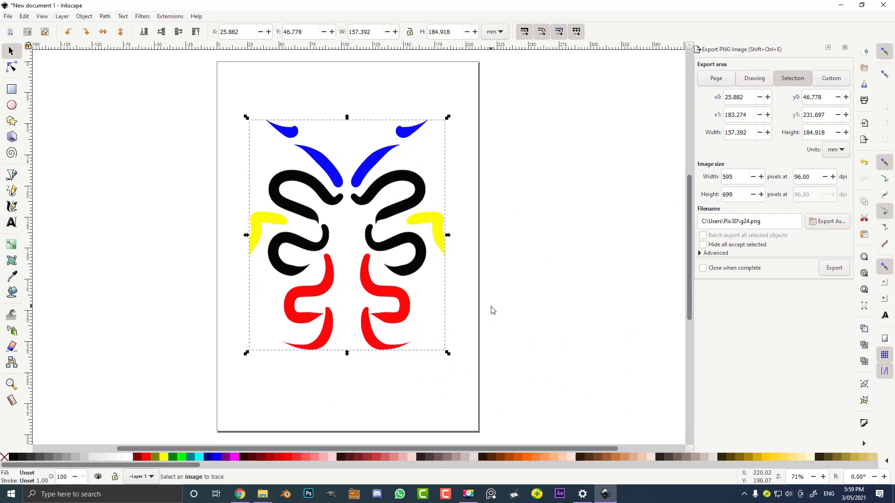
pyautogui.moveTo(448, 354); pyautogui.dragTo(454, 383)
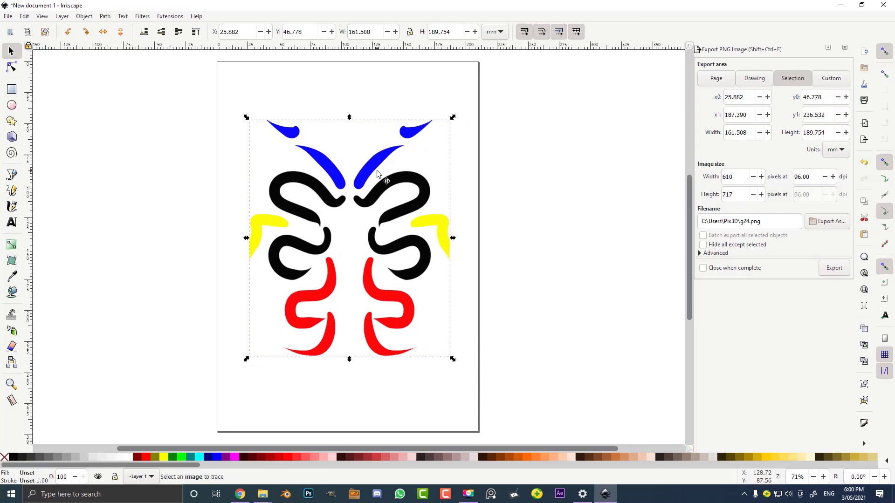
# Save the drawing to the Desktop as Inkscape SVG 'art svg', then minimize Inkscape.
pyautogui.click(11, 18)
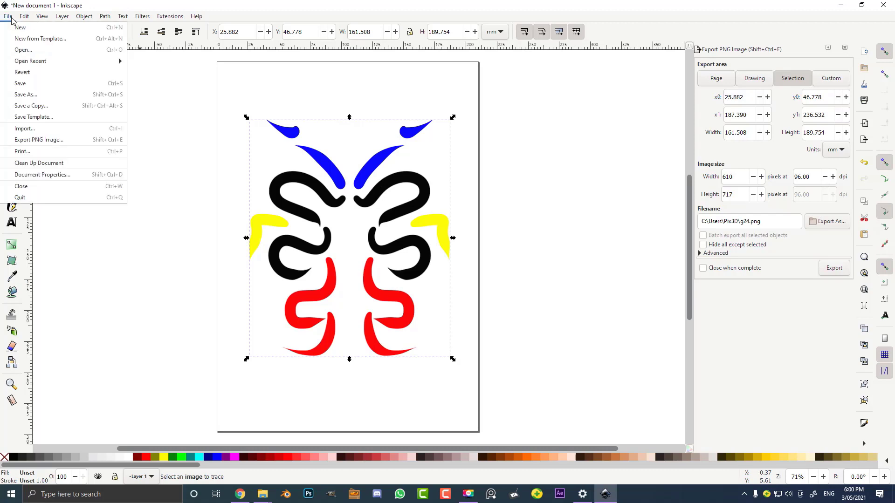
pyautogui.click(33, 95)
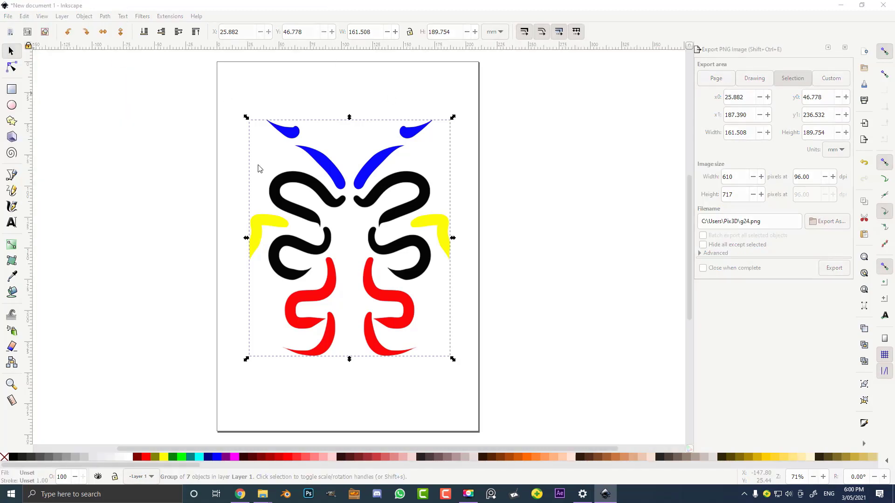
pyautogui.click(30, 86)
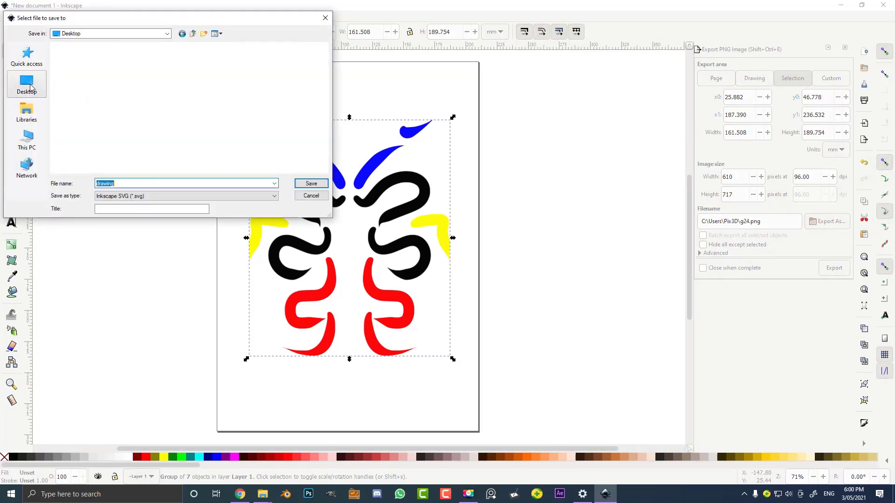
pyautogui.click(158, 183)
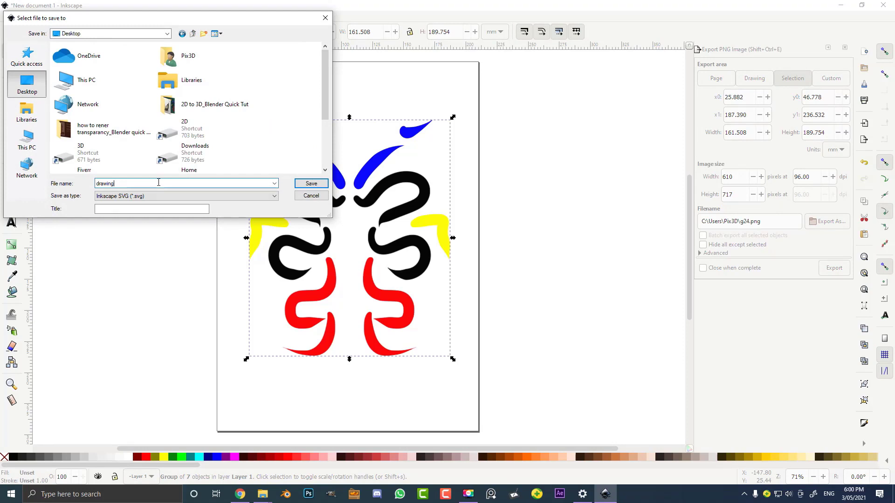
pyautogui.press('BackSpace')
pyautogui.press('BackSpace')
pyautogui.press('BackSpace')
pyautogui.press('BackSpace')
pyautogui.write('ar')
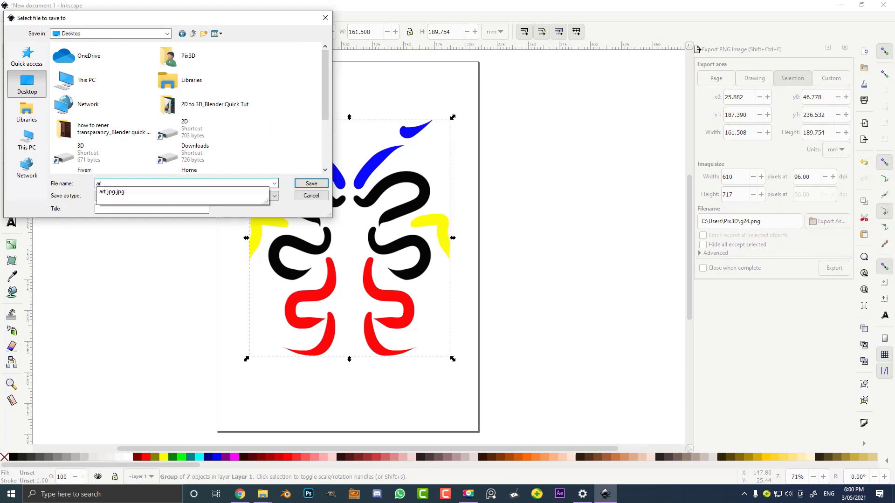
pyautogui.write('t svg')
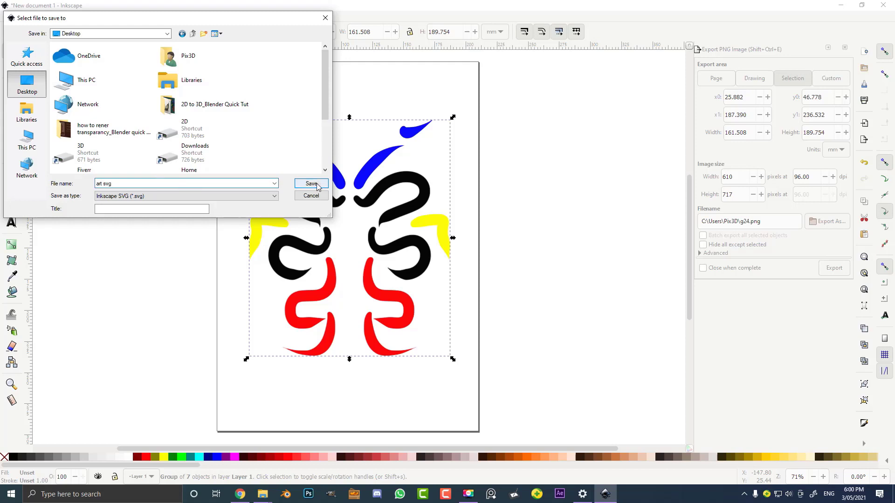
pyautogui.click(317, 183)
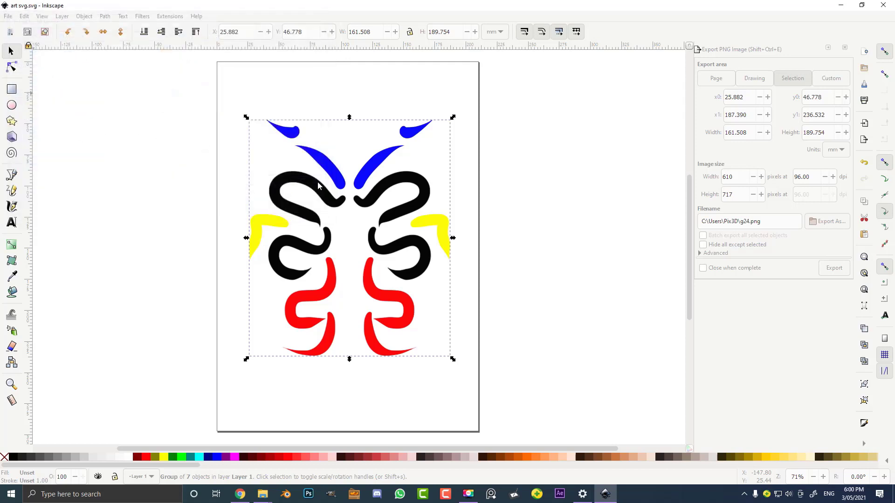
pyautogui.click(846, 5)
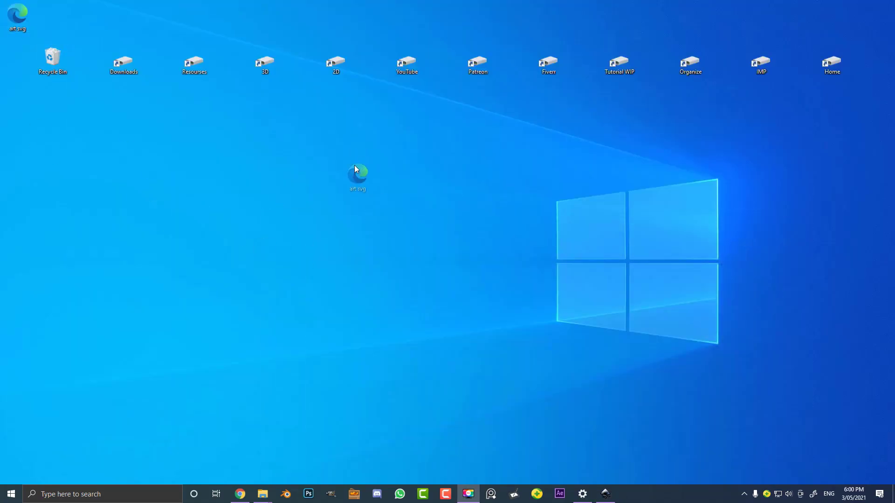
# Move the art svg icon onto the desktop and review its General and Details properties.
pyautogui.moveTo(355, 166); pyautogui.dragTo(164, 154)
pyautogui.rightClick(160, 149)
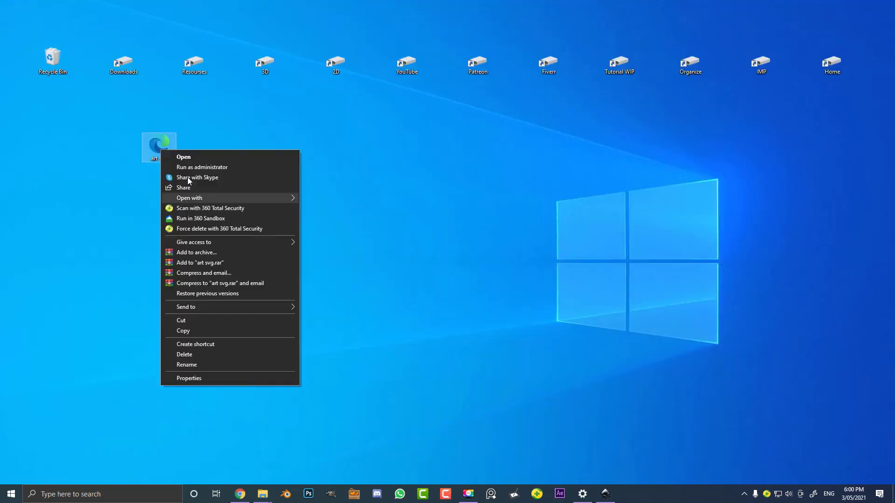
pyautogui.click(222, 377)
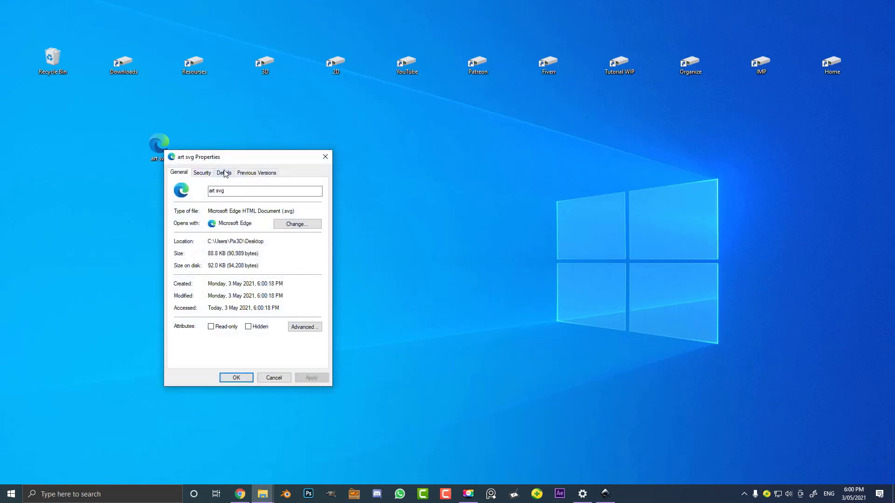
pyautogui.click(224, 173)
pyautogui.click(181, 173)
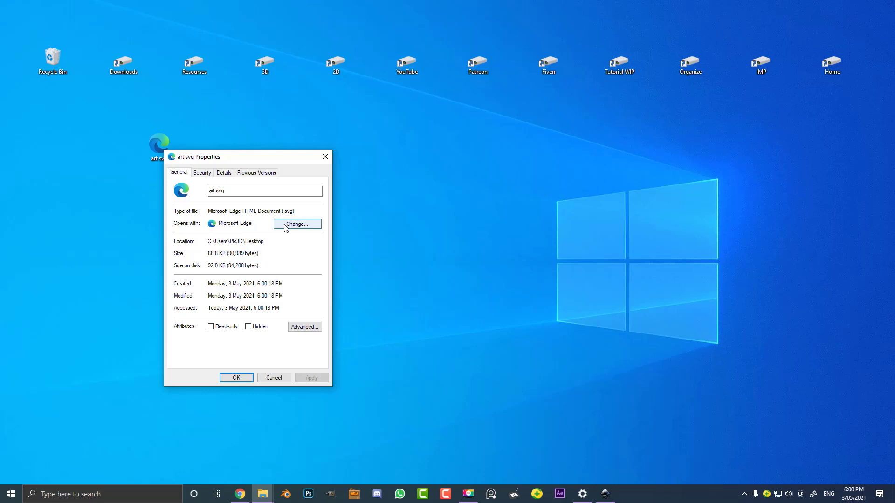
pyautogui.click(330, 157)
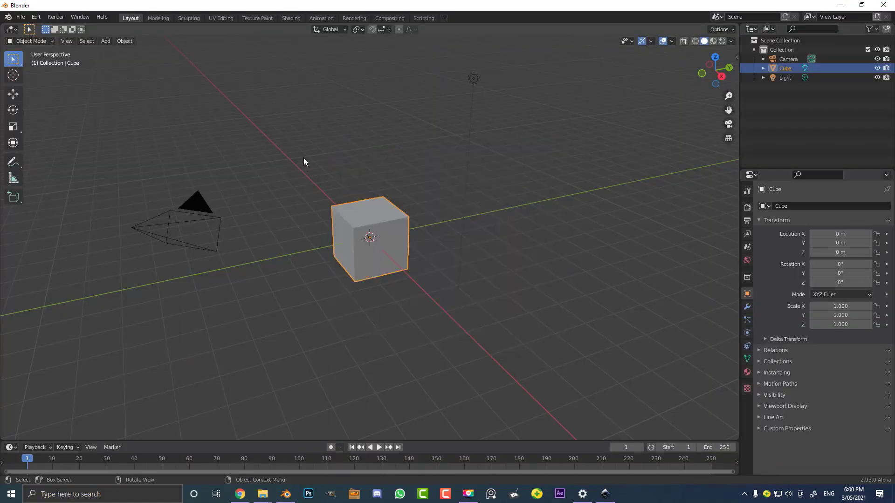
# Delete the default cube, camera and light from the scene.
pyautogui.press('a')
pyautogui.press('x')
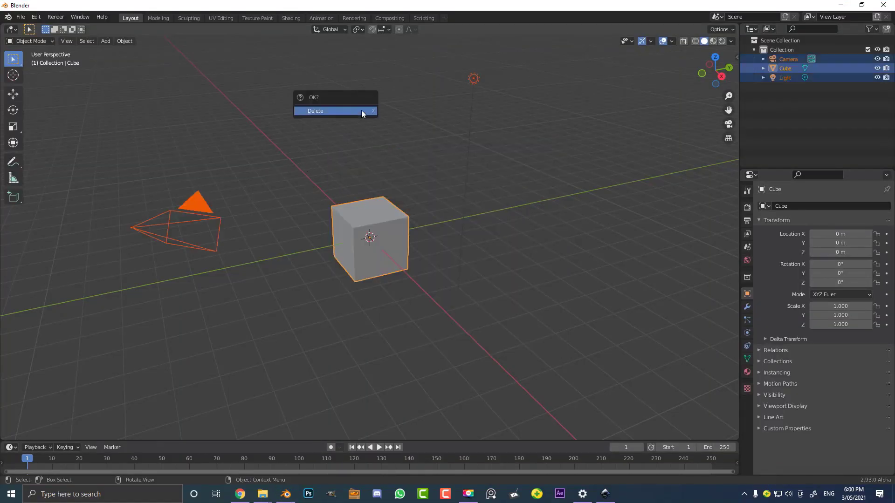
pyautogui.click(362, 110)
# Import art svg.svg from the Desktop as a Scalable Vector Graphics file.
pyautogui.click(20, 17)
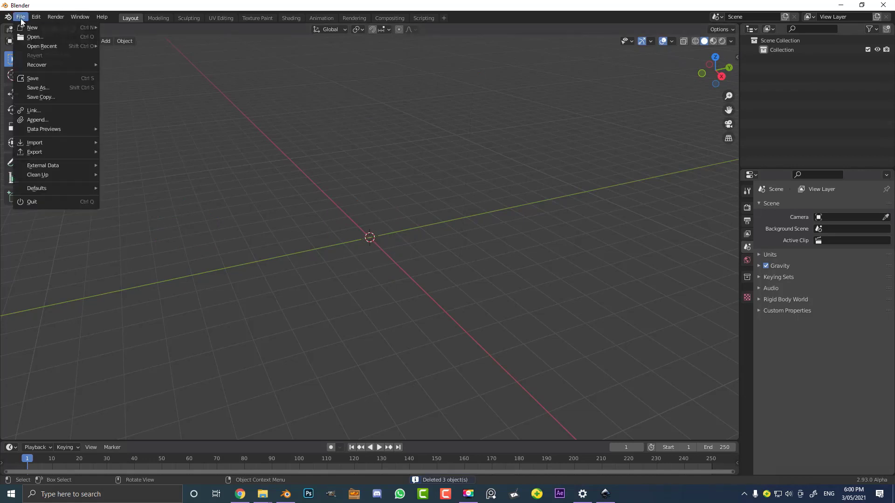
pyautogui.moveTo(36, 144)
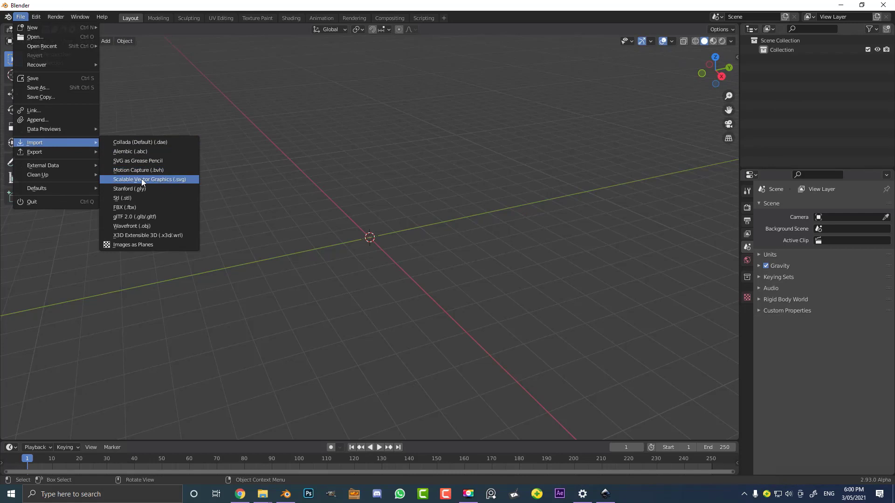
pyautogui.click(174, 181)
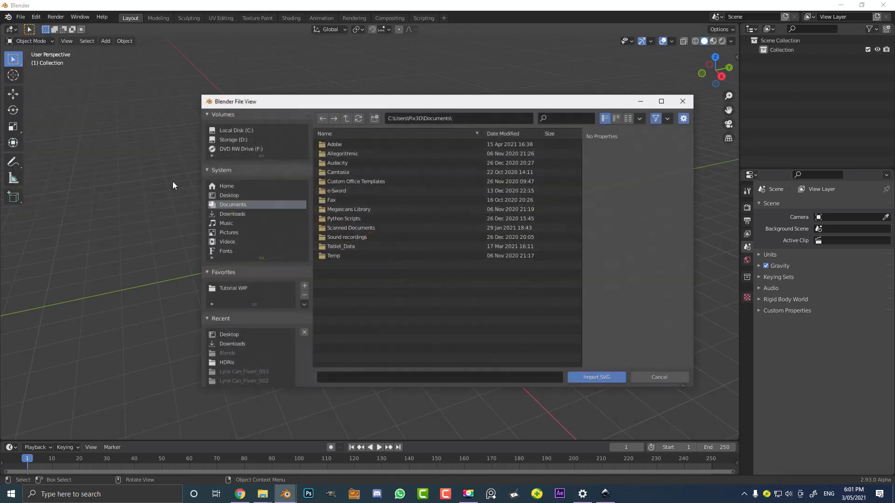
pyautogui.click(238, 196)
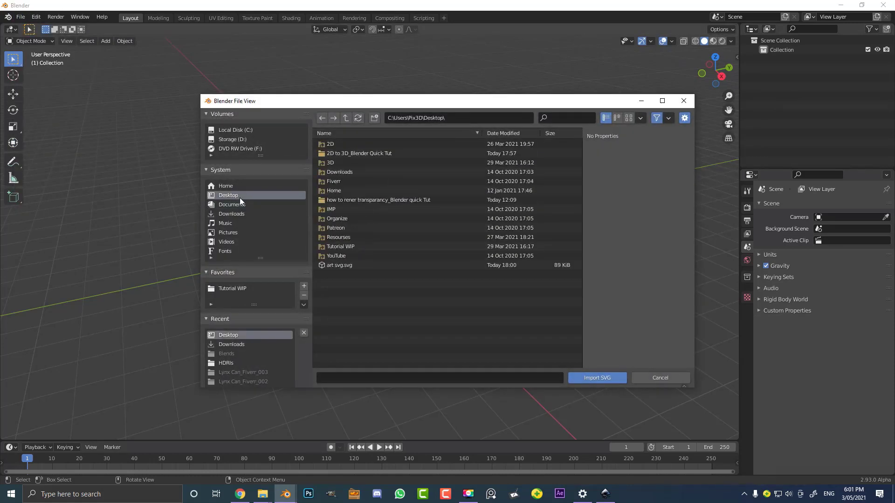
pyautogui.click(343, 267)
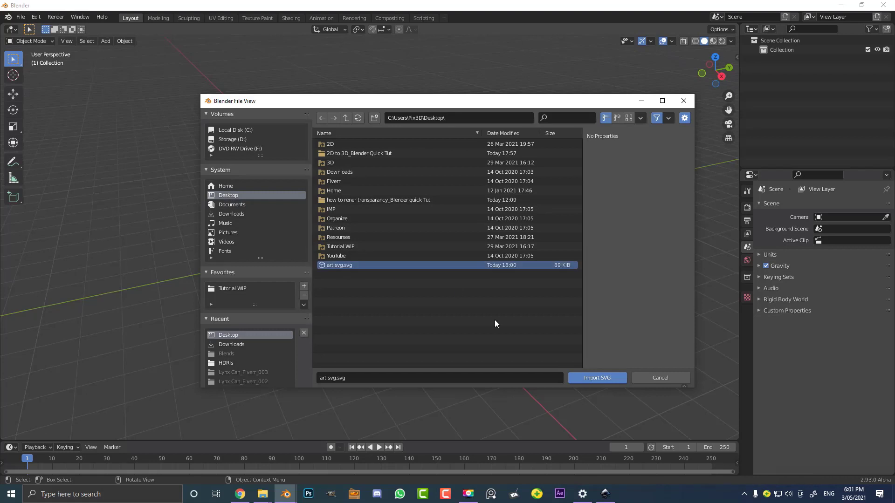
pyautogui.click(590, 379)
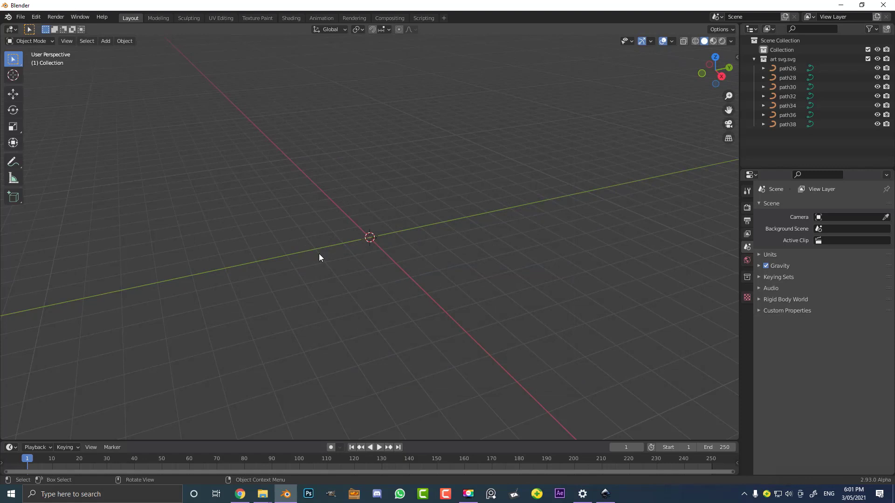
# Switch to the top orthographic view, zoom in, and select the dark swirl path26.
pyautogui.moveTo(319, 257); pyautogui.dragTo(367, 297, button='middle')
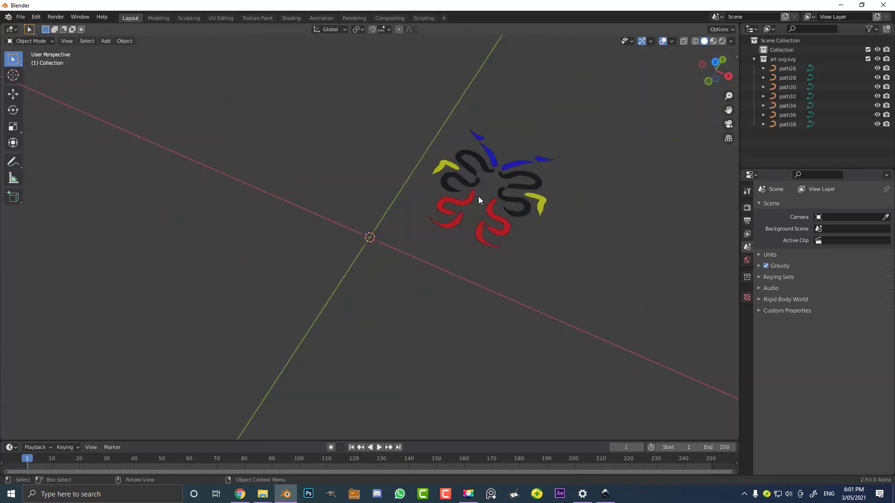
pyautogui.press('KP_7')
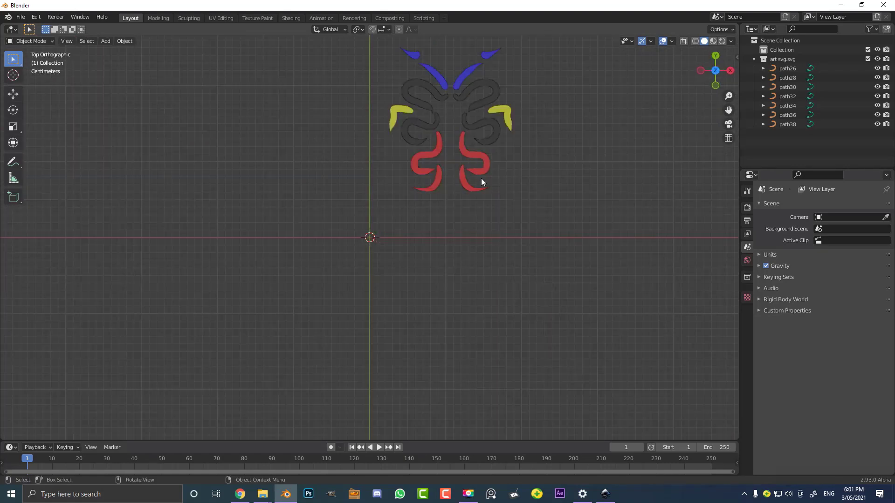
pyautogui.scroll(6, 493, 161)
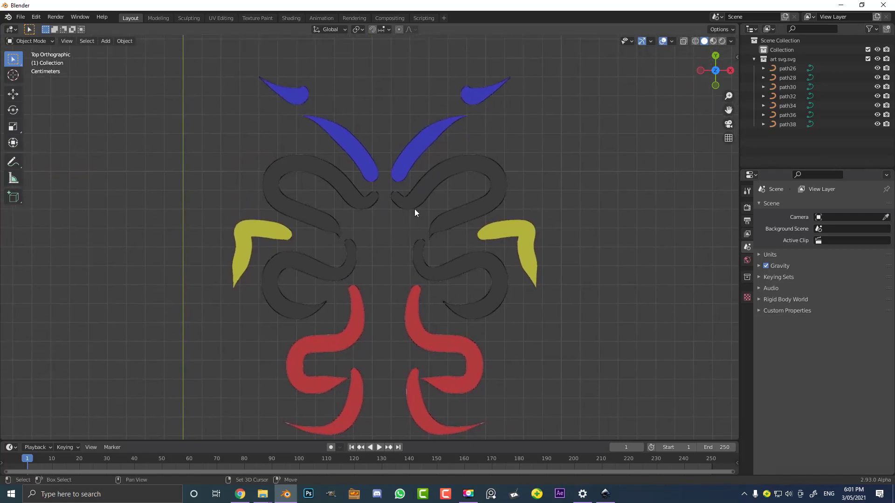
pyautogui.scroll(2, 456, 161)
pyautogui.click(475, 152)
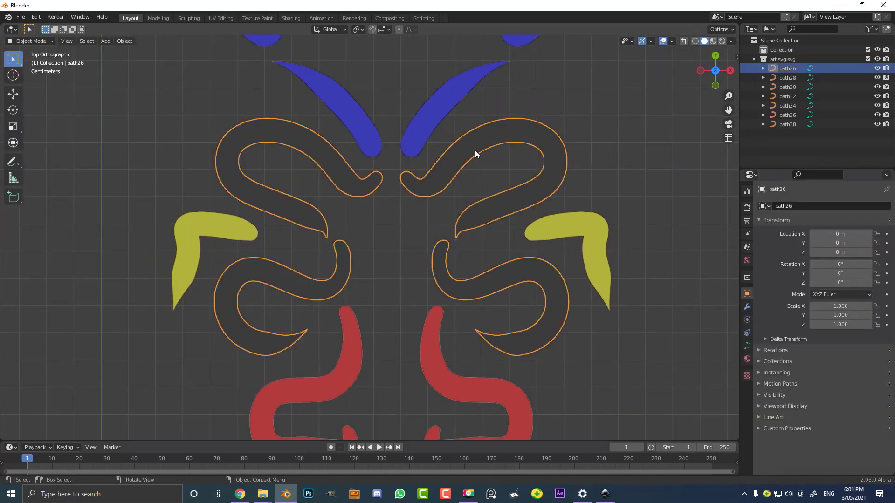
# Test-move two of path26's control points in Edit Mode, cancelling each move.
pyautogui.press('Tab')
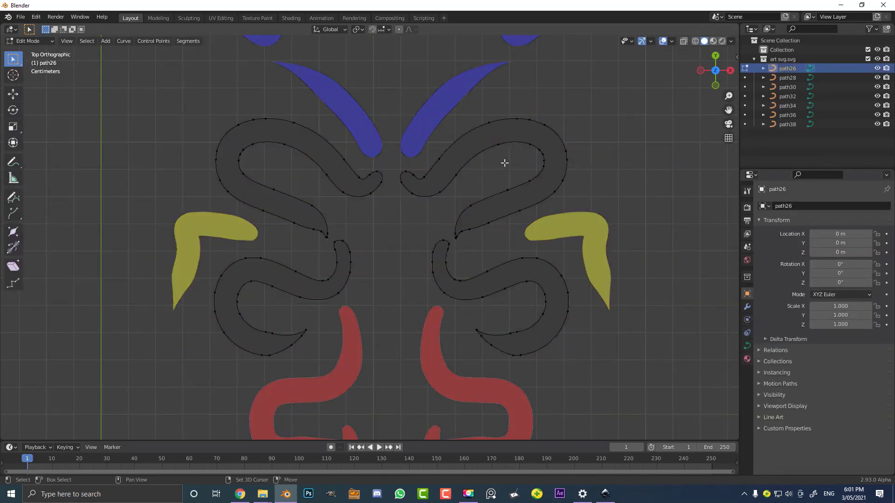
pyautogui.scroll(4, 504, 164)
pyautogui.click(399, 176)
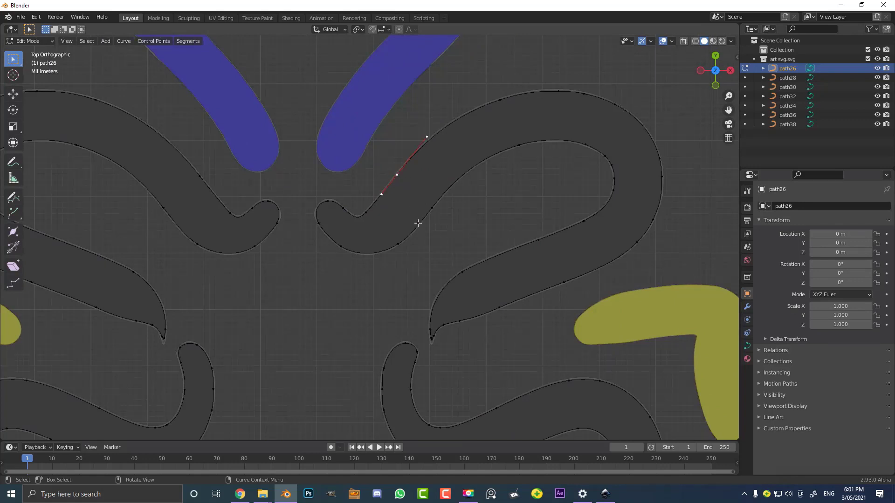
pyautogui.press('g')
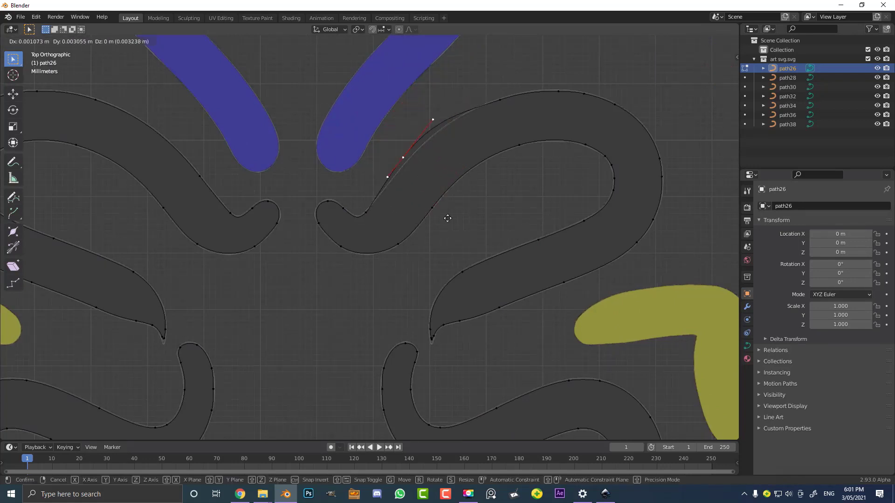
pyautogui.press('Escape')
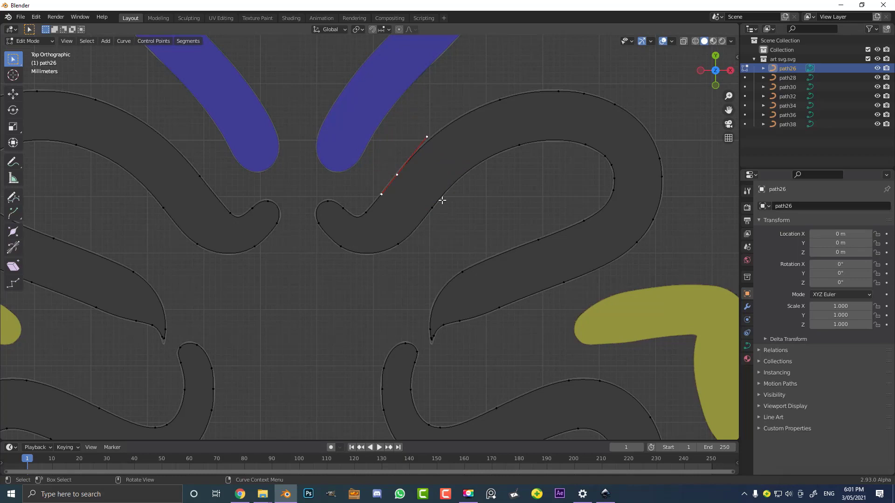
pyautogui.click(433, 207)
pyautogui.press('g')
pyautogui.press('Escape')
pyautogui.scroll(-3, 475, 158)
pyautogui.scroll(2, 459, 186)
pyautogui.press('Tab')
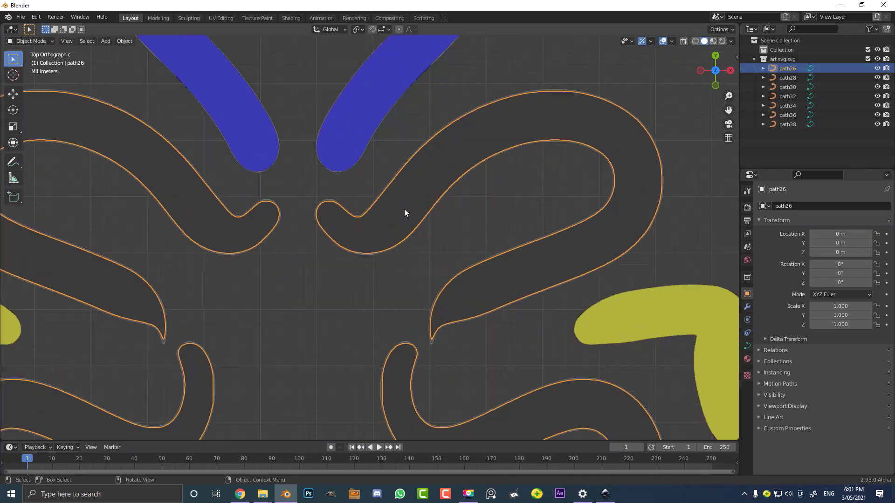
# Test-move the whole path26 and path34 objects, cancelling every move.
pyautogui.scroll(2, 405, 212)
pyautogui.scroll(2, 289, 170)
pyautogui.scroll(2, 344, 213)
pyautogui.press('g')
pyautogui.press('Escape')
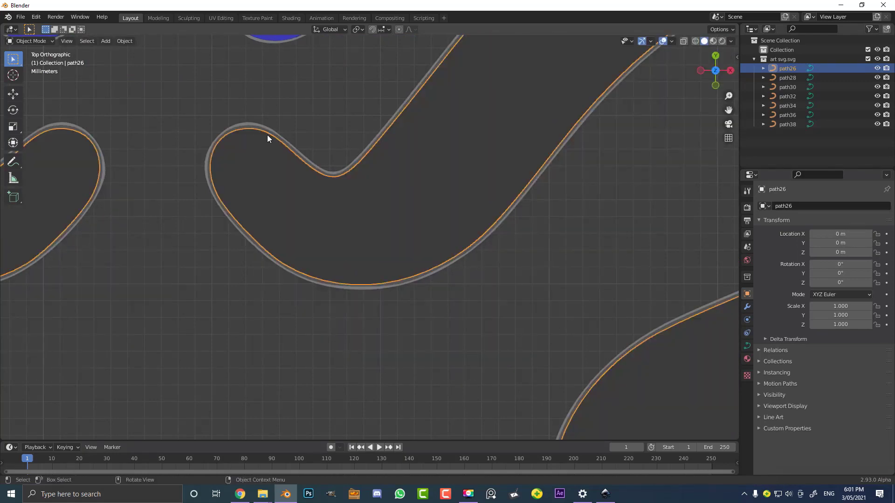
pyautogui.click(268, 134)
pyautogui.press('g')
pyautogui.press('Escape')
pyautogui.scroll(-6, 271, 126)
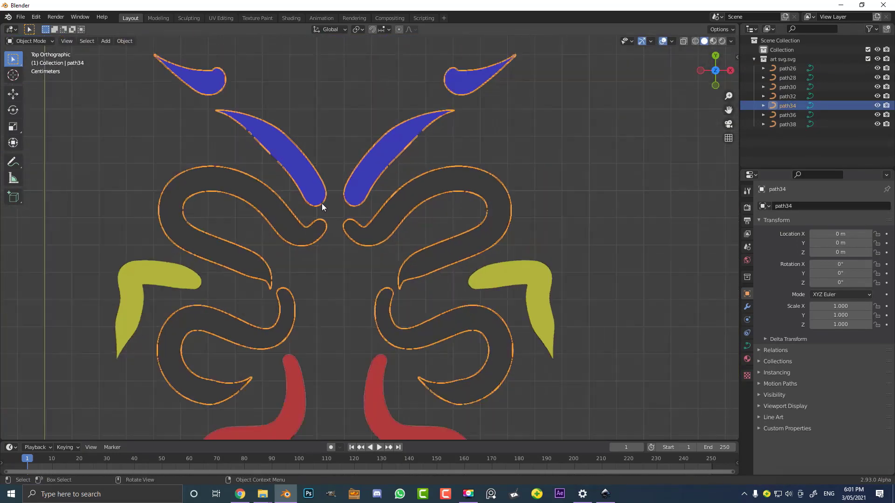
pyautogui.press('g')
pyautogui.press('Escape')
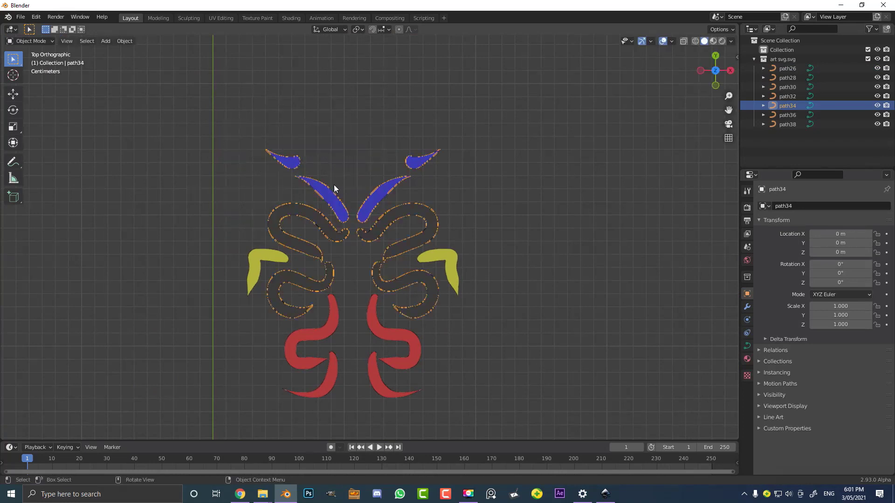
# Delete path34 and the grey path32 curve.
pyautogui.scroll(2, 408, 152)
pyautogui.press('x')
pyautogui.click(406, 152)
pyautogui.scroll(6, 368, 343)
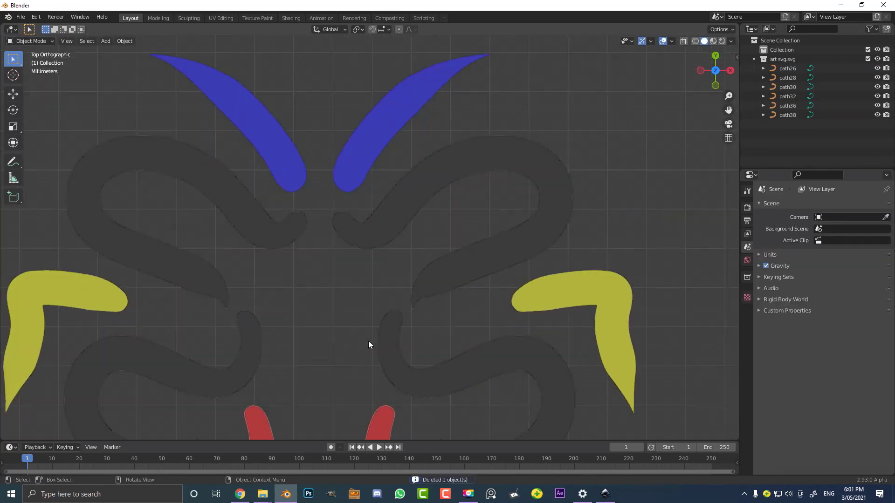
pyautogui.click(211, 226)
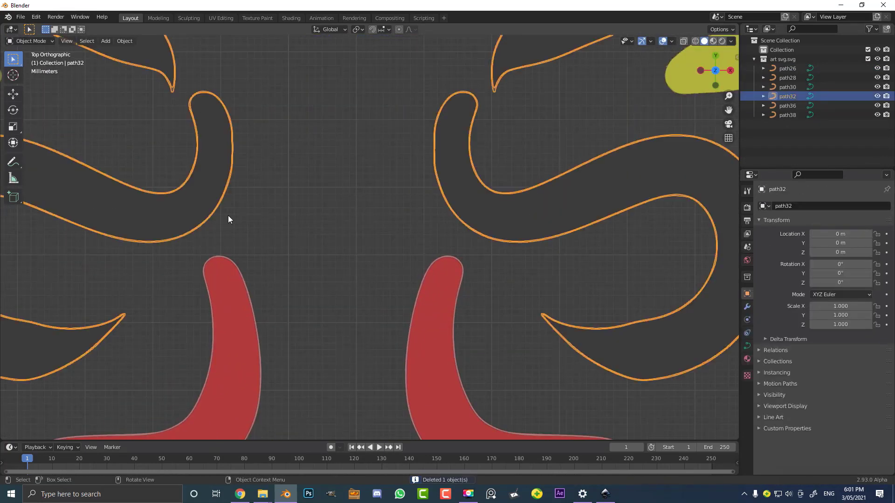
pyautogui.press('x')
pyautogui.click(228, 215)
# Delete the red path38 curve.
pyautogui.click(244, 265)
pyautogui.keyDown('shift'); pyautogui.moveTo(244, 265); pyautogui.dragTo(436, 225, button='middle'); pyautogui.keyUp('shift')
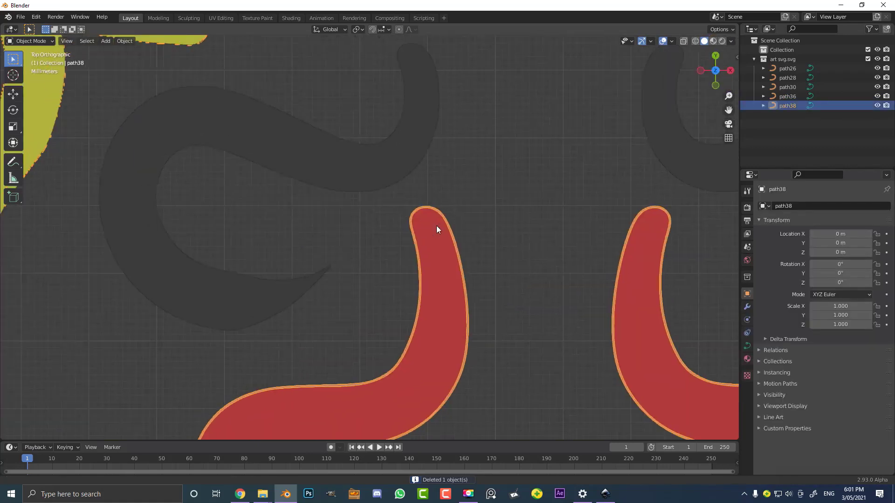
pyautogui.scroll(4, 551, 153)
pyautogui.press('x')
pyautogui.click(526, 152)
pyautogui.scroll(-10, 597, 338)
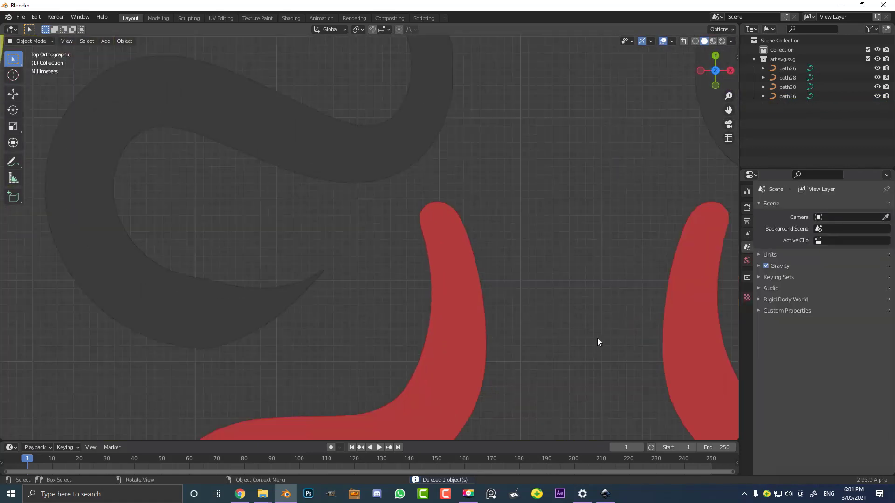
pyautogui.scroll(2, 448, 117)
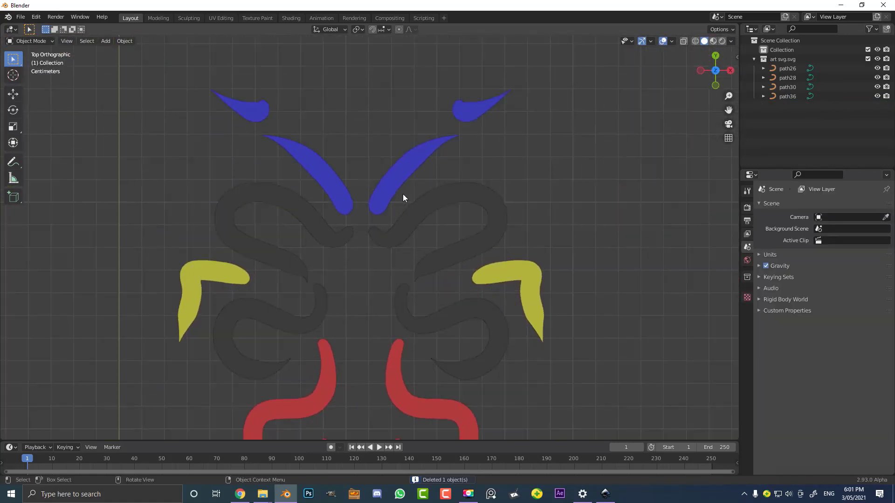
# Select the remaining blue, grey, red and yellow shapes together.
pyautogui.click(412, 164)
pyautogui.keyDown('shift'); pyautogui.click(412, 219); pyautogui.keyUp('shift')
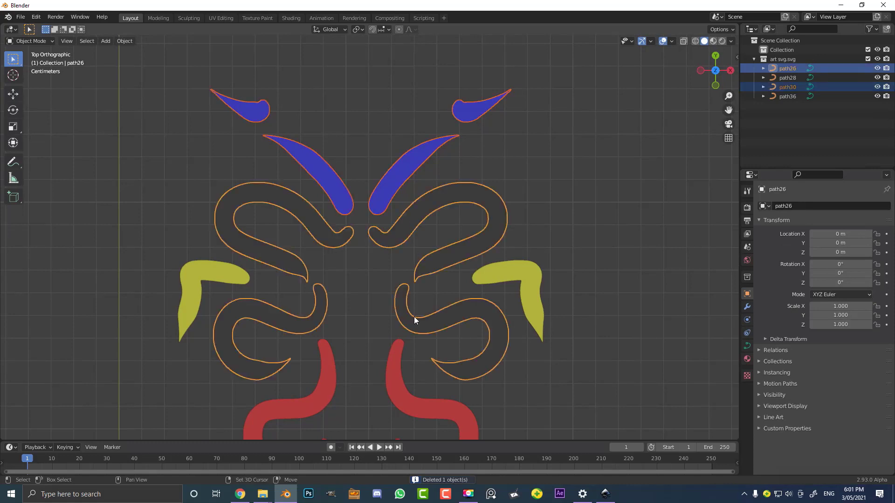
pyautogui.keyDown('shift'); pyautogui.click(395, 373); pyautogui.keyUp('shift')
pyautogui.keyDown('shift'); pyautogui.click(505, 271); pyautogui.keyUp('shift')
pyautogui.scroll(-4, 504, 269)
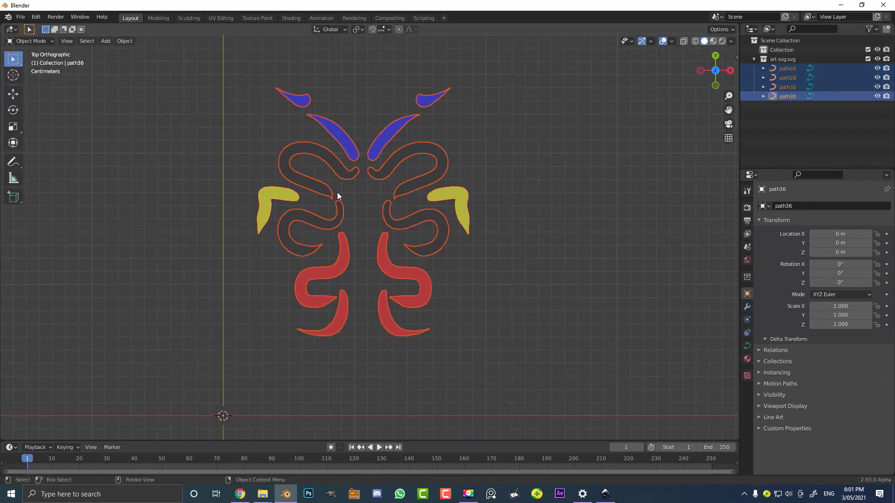
pyautogui.scroll(3, 337, 192)
pyautogui.scroll(5, 354, 166)
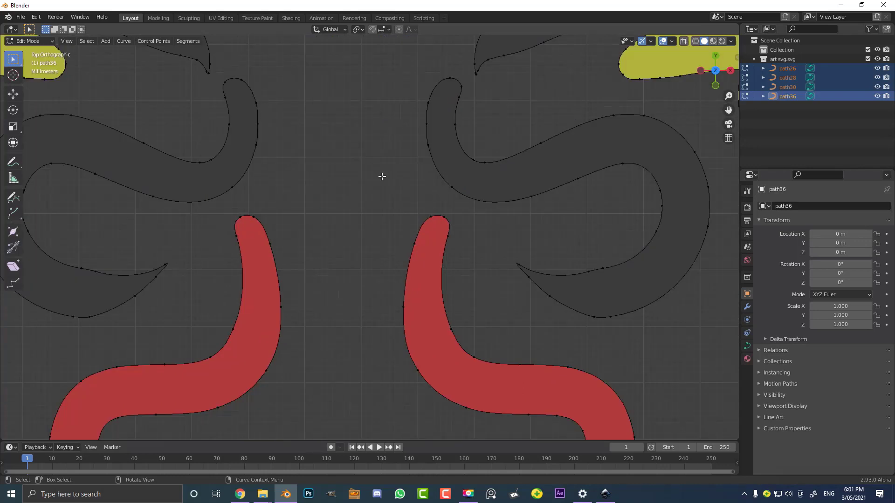
pyautogui.scroll(-4, 380, 196)
pyautogui.scroll(1, 373, 236)
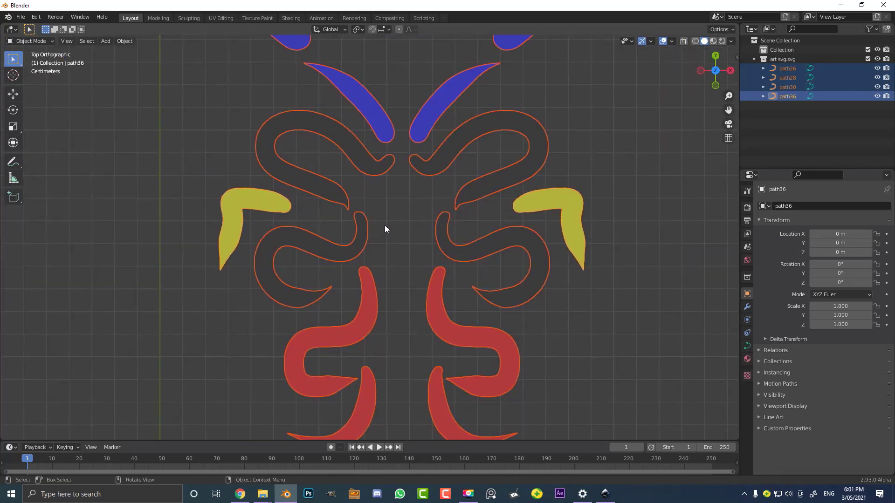
# Convert the selected curves to meshes via the 'convert' search and inspect the geometry.
pyautogui.press('F3')
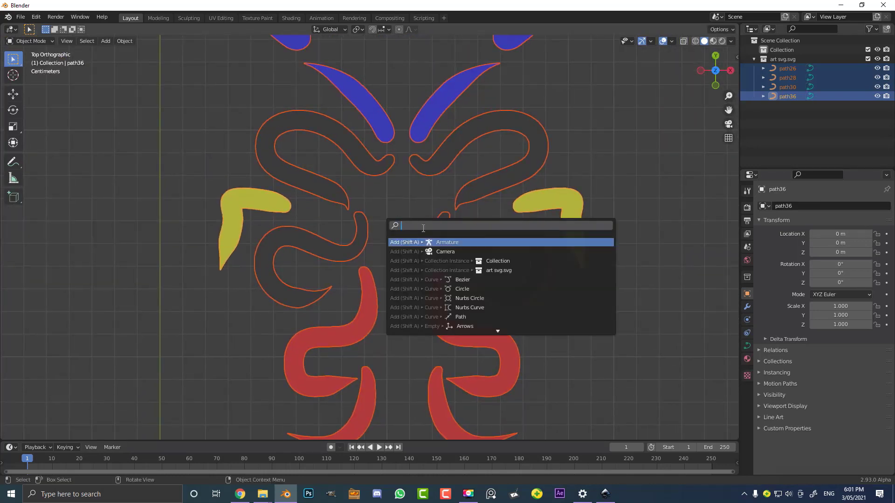
pyautogui.write('convert')
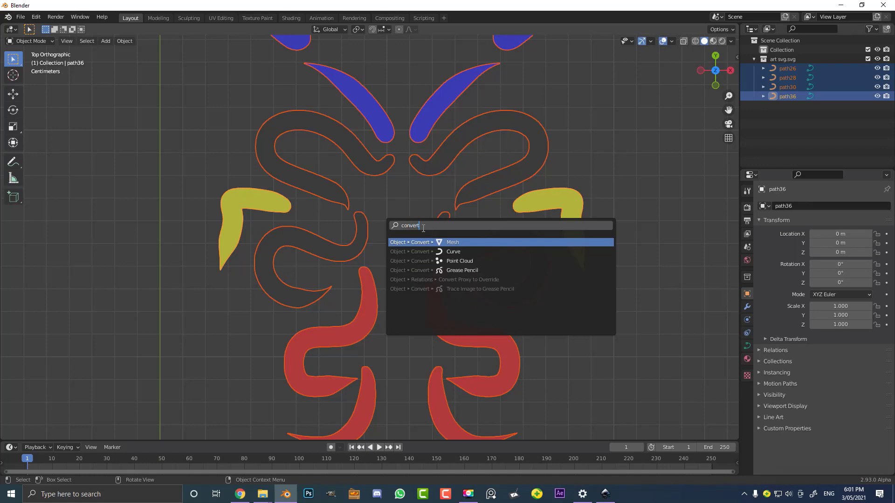
pyautogui.click(461, 242)
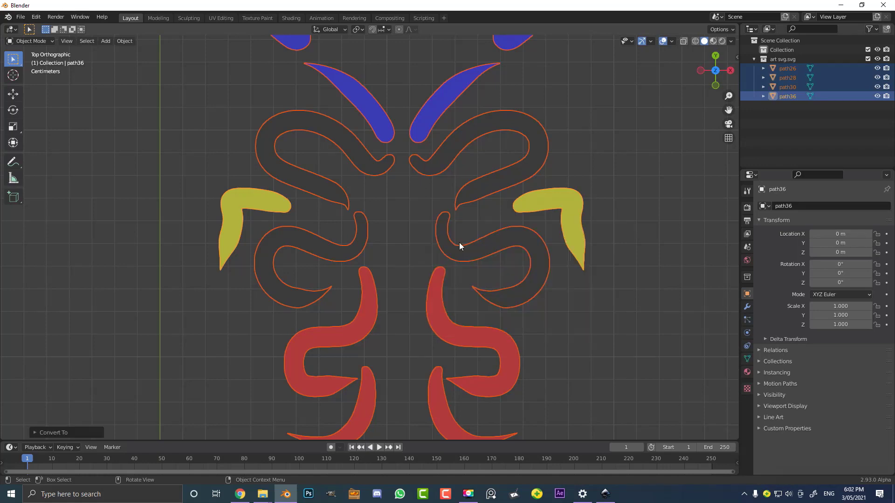
pyautogui.scroll(2, 467, 241)
pyautogui.scroll(-3, 438, 236)
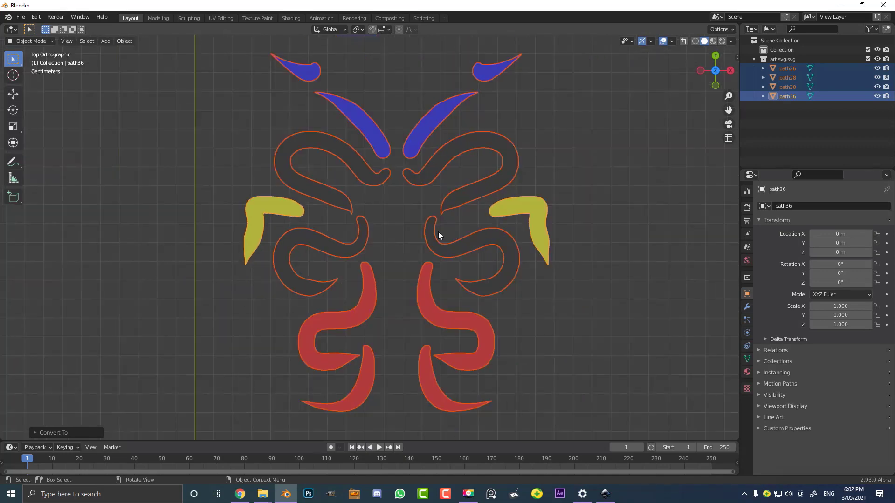
pyautogui.press('Tab')
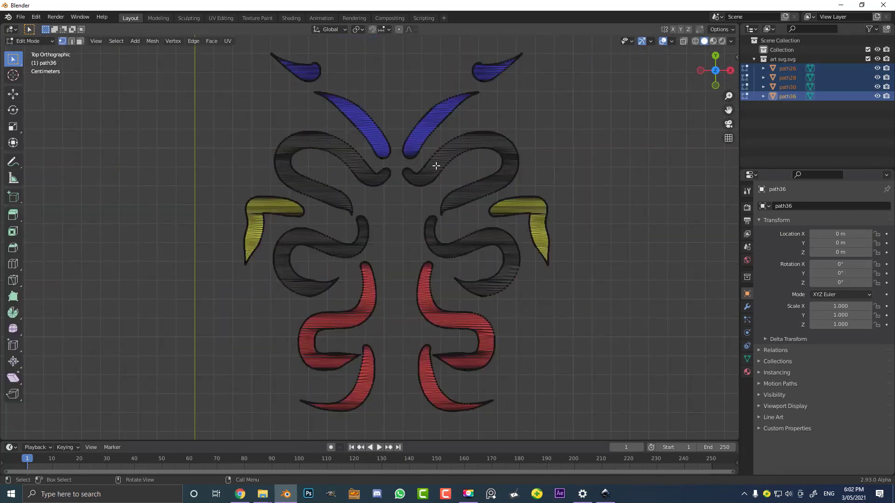
pyautogui.scroll(5, 445, 196)
pyautogui.moveTo(572, 384); pyautogui.dragTo(565, 330, button='middle')
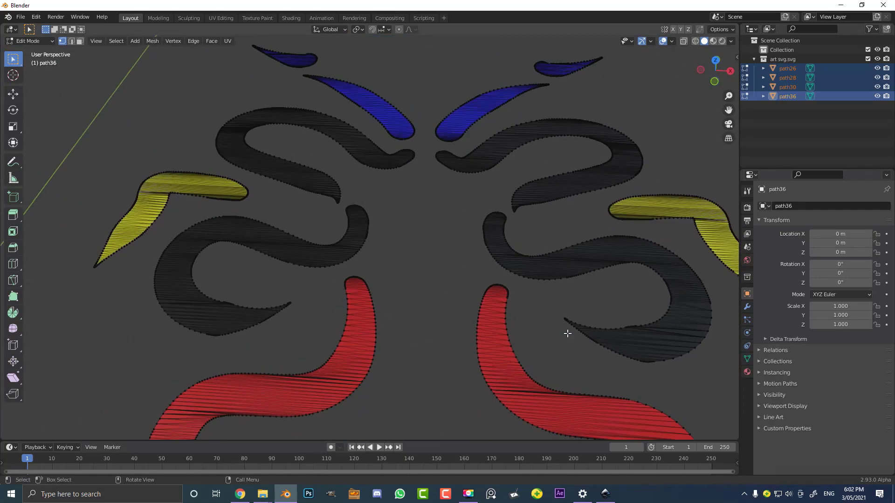
pyautogui.press('Tab')
pyautogui.scroll(-5, 512, 255)
pyautogui.scroll(2, 425, 194)
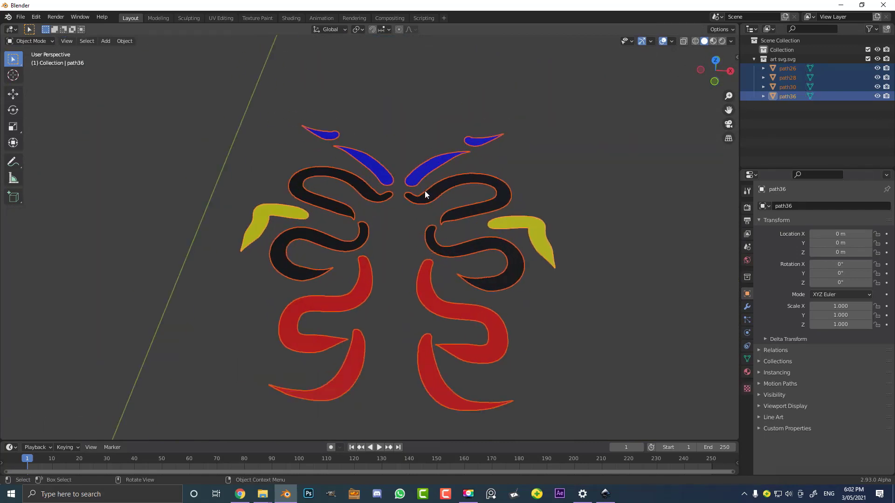
# Select the black, yellow, blue and red shapes, with red path28 active, and join them with Ctrl+J.
pyautogui.click(434, 194)
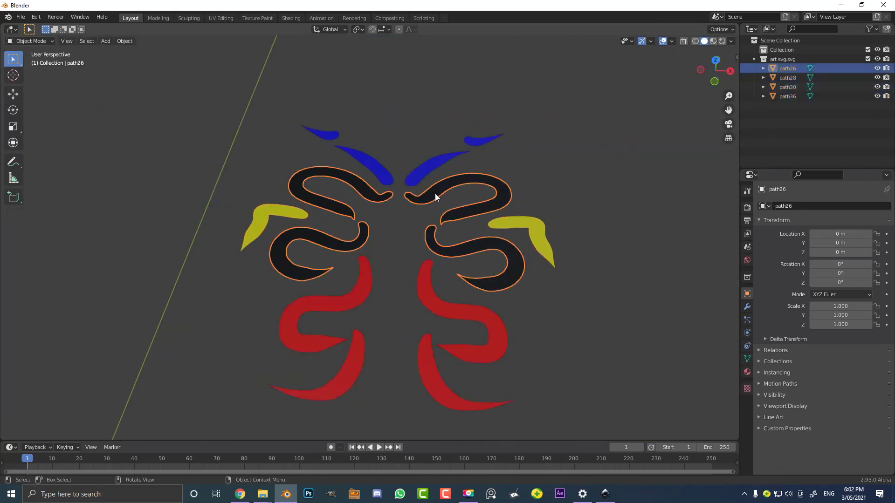
pyautogui.keyDown('shift'); pyautogui.click(424, 294); pyautogui.keyUp('shift')
pyautogui.keyDown('shift'); pyautogui.click(525, 233); pyautogui.keyUp('shift')
pyautogui.keyDown('shift'); pyautogui.click(442, 154); pyautogui.keyUp('shift')
pyautogui.press('Tab')
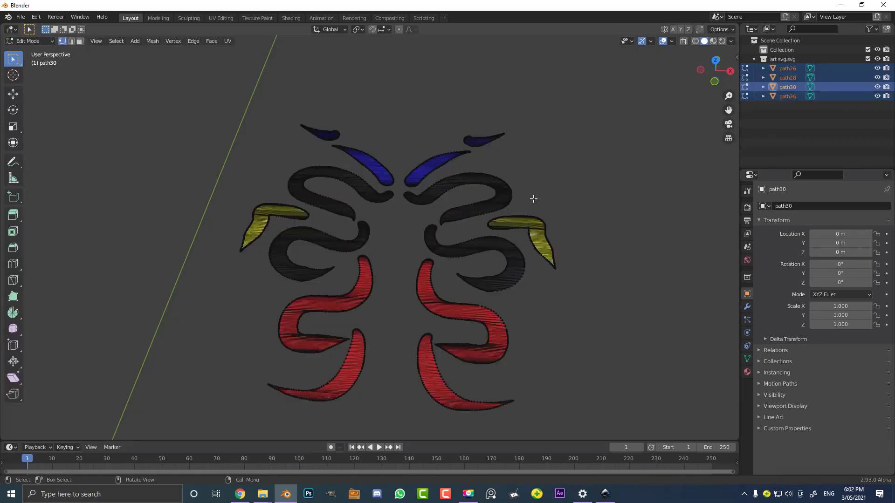
pyautogui.press('Tab')
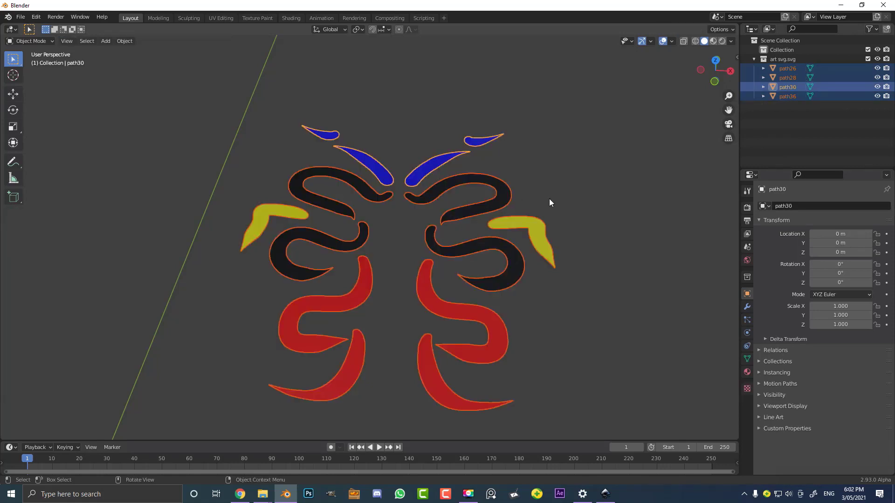
pyautogui.keyDown('shift'); pyautogui.click(428, 191); pyautogui.keyUp('shift')
pyautogui.keyDown('shift'); pyautogui.click(441, 315); pyautogui.keyUp('shift')
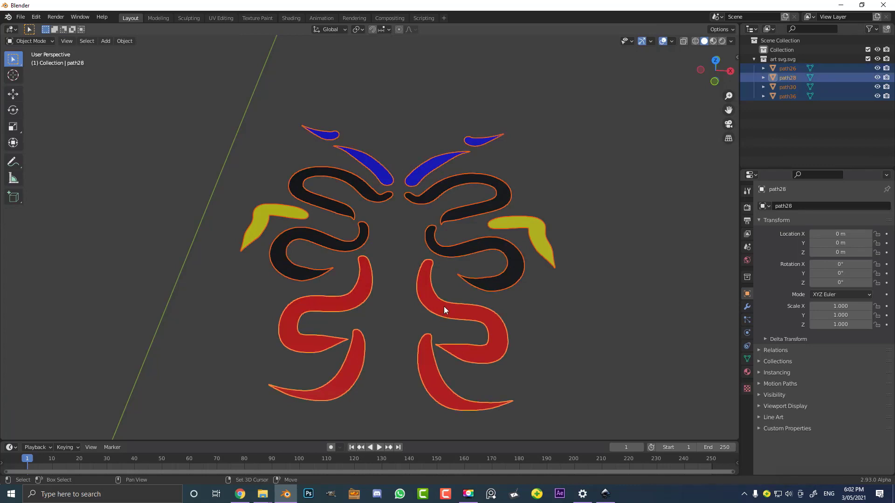
pyautogui.hotkey('ctrl', 'j')
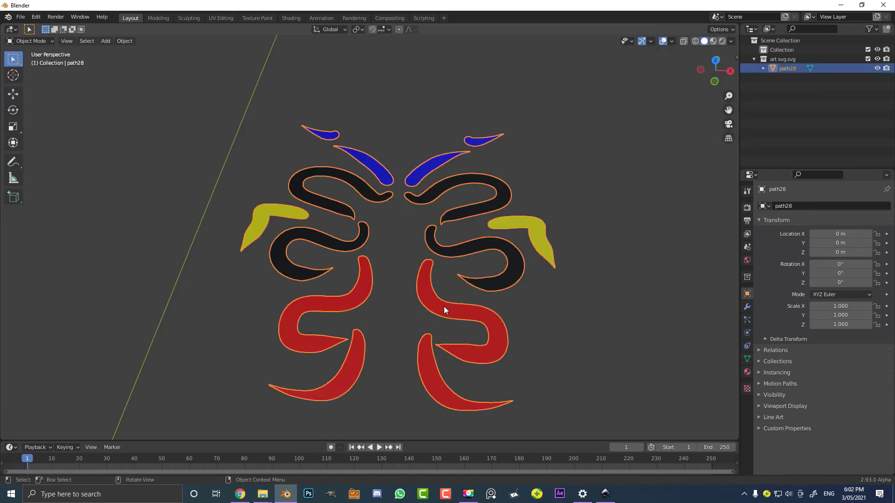
# In top view, select all of path28's geometry and move it onto the world origin.
pyautogui.scroll(-3, 442, 301)
pyautogui.scroll(2, 437, 227)
pyautogui.scroll(-4, 438, 227)
pyautogui.press('KP_7')
pyautogui.press('Tab')
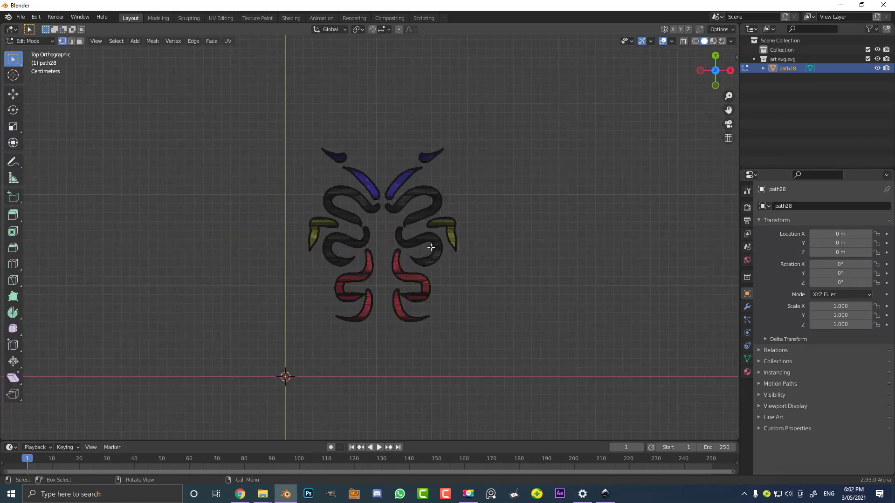
pyautogui.press('a')
pyautogui.keyDown('shift'); pyautogui.moveTo(474, 301); pyautogui.dragTo(529, 244, button='middle'); pyautogui.keyUp('shift')
pyautogui.scroll(2, 529, 244)
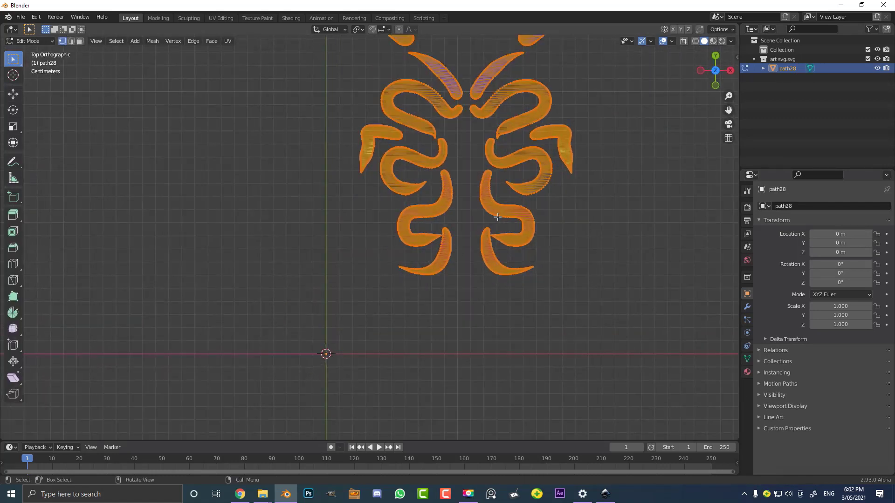
pyautogui.press('g')
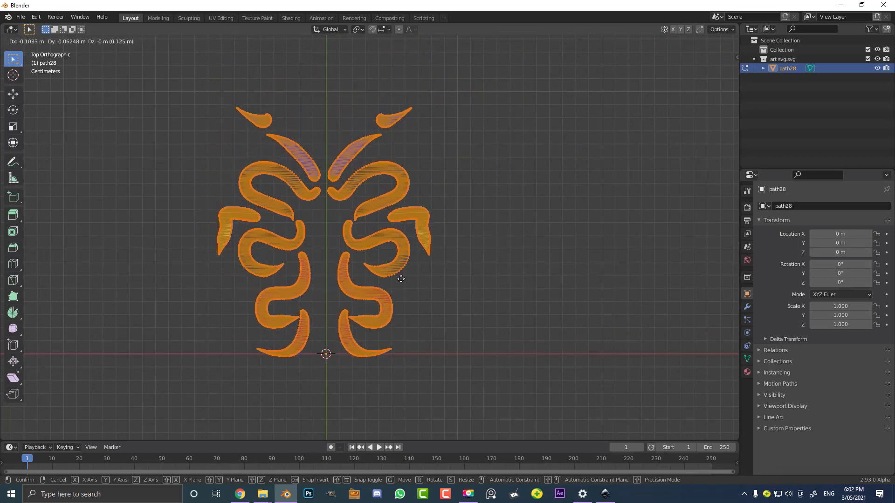
pyautogui.click(403, 350)
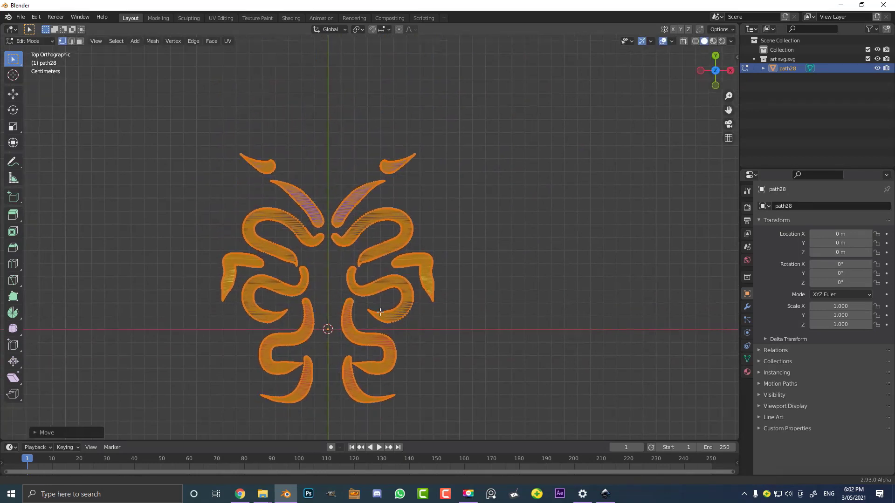
pyautogui.scroll(4, 382, 309)
pyautogui.scroll(-2, 382, 309)
pyautogui.moveTo(382, 309); pyautogui.dragTo(390, 245, button='middle')
# Extrude path28's faces upward into thick walls, then view the solid model in Object Mode.
pyautogui.scroll(2, 390, 245)
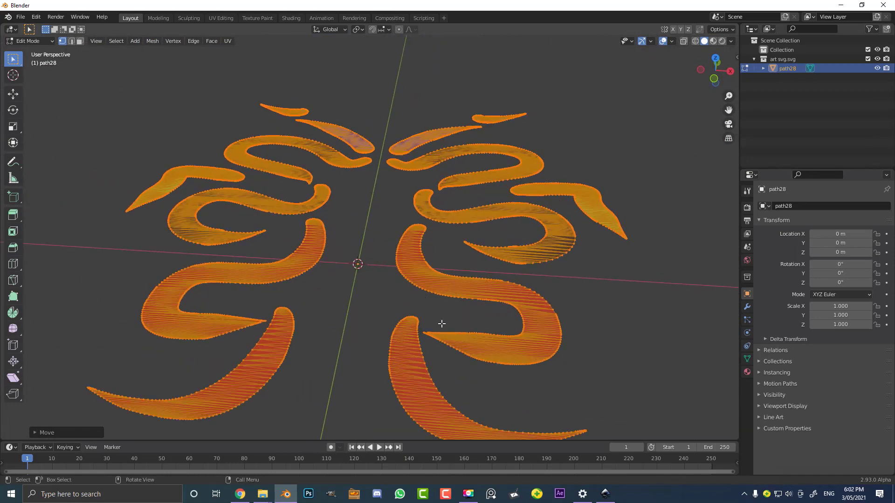
pyautogui.press('e')
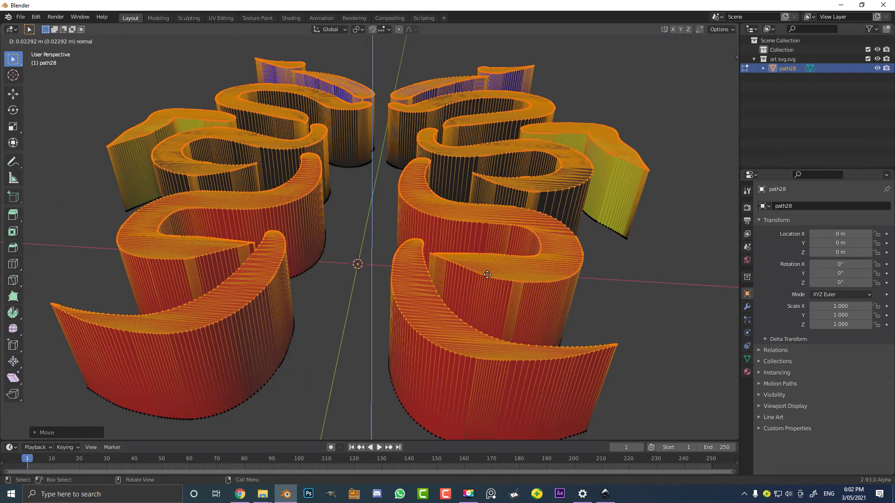
pyautogui.click(494, 314)
pyautogui.scroll(-3, 503, 311)
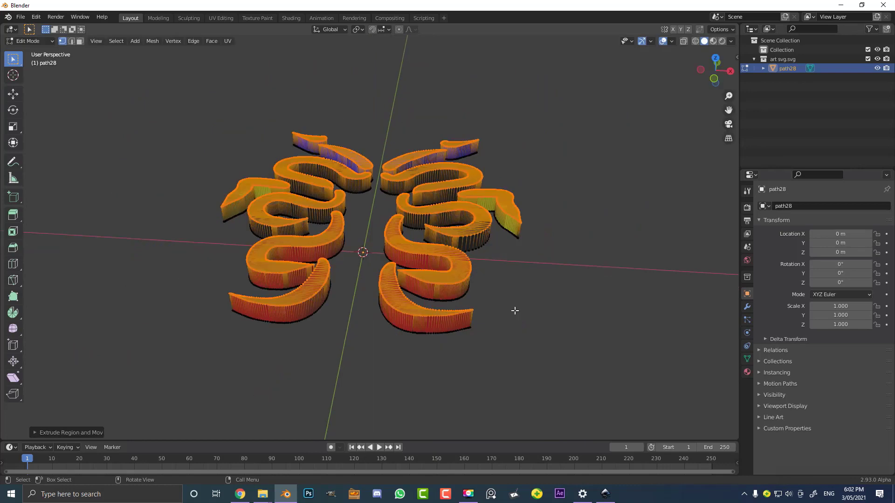
pyautogui.moveTo(513, 309); pyautogui.dragTo(520, 265, button='middle')
pyautogui.press('Tab')
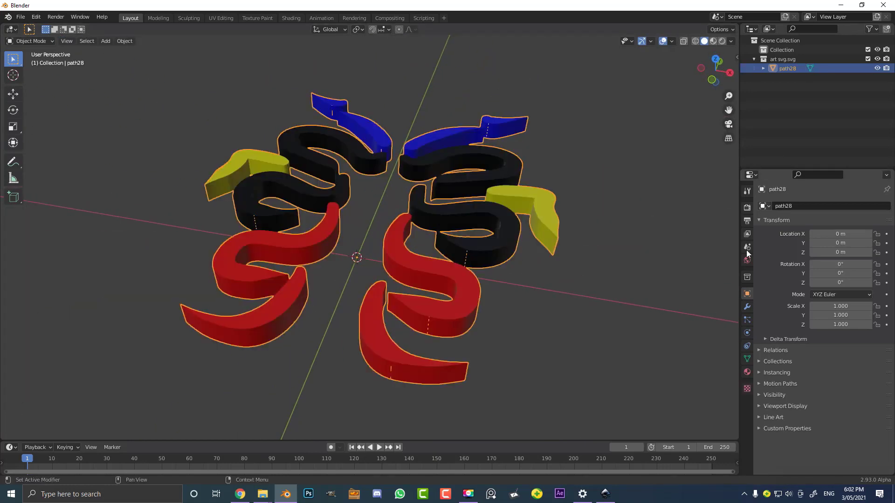
pyautogui.moveTo(471, 198); pyautogui.dragTo(415, 234, button='middle')
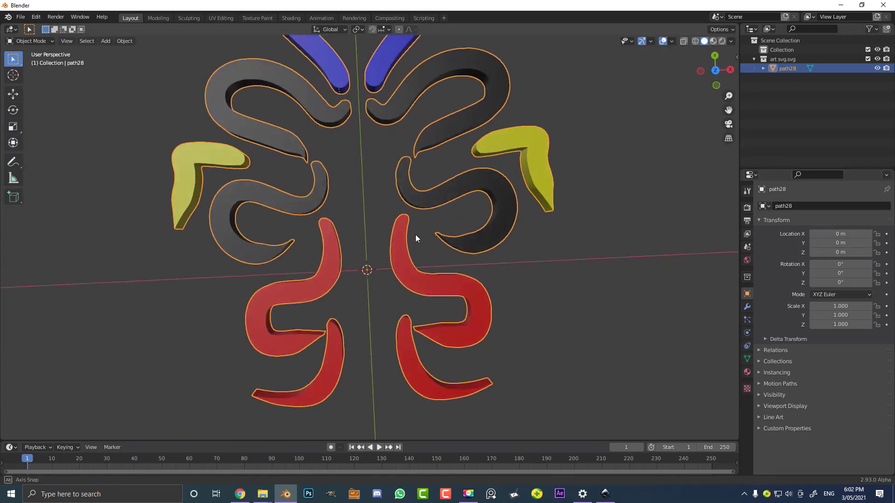
pyautogui.scroll(2, 415, 234)
pyautogui.moveTo(422, 186); pyautogui.dragTo(534, 256, button='middle')
# Show the Material Properties with the four SVG materials and red base colour, orbiting the model.
pyautogui.click(750, 373)
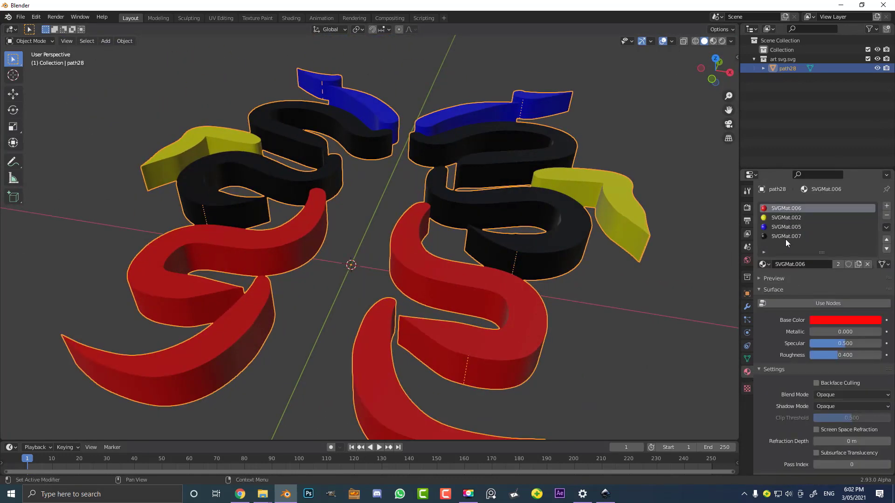
pyautogui.moveTo(502, 264); pyautogui.dragTo(456, 202, button='middle')
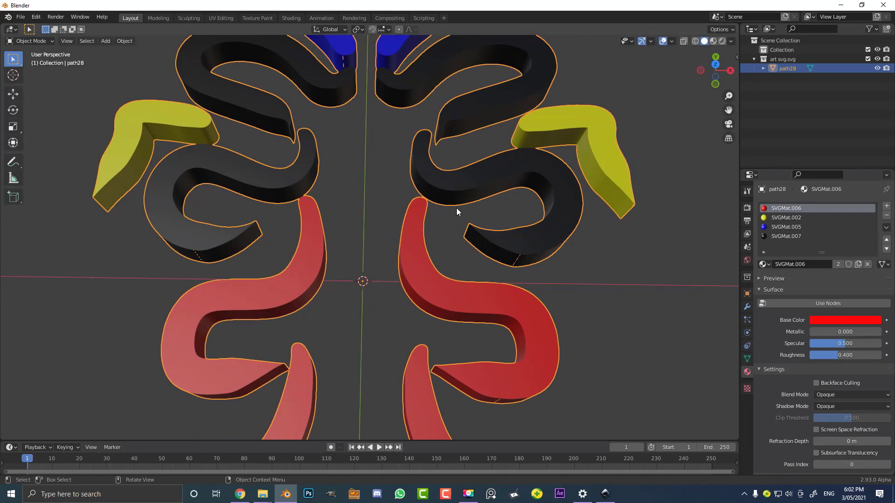
pyautogui.moveTo(473, 219)
pyautogui.mouseDown(button='middle')
pyautogui.moveTo(440, 185)
pyautogui.moveTo(505, 192)
pyautogui.moveTo(467, 209)
pyautogui.mouseUp(button='middle')
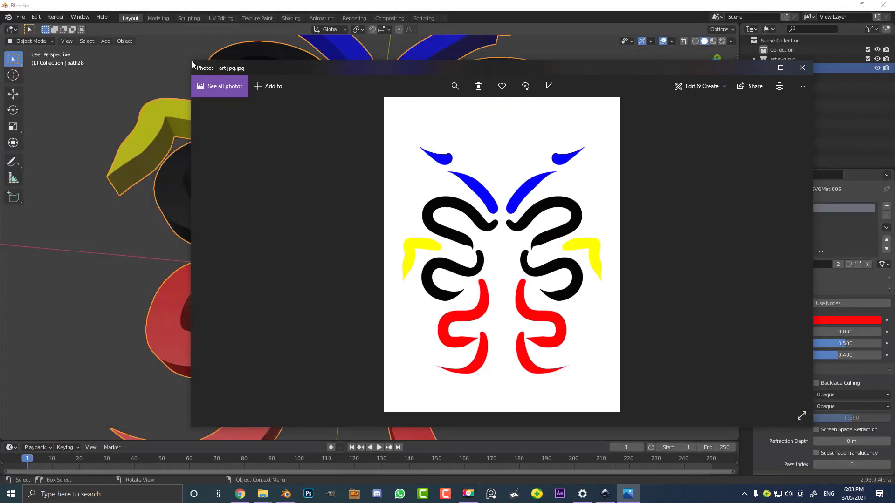
# Narrow the art jpg.jpg window and place it beside the model, then return to Blender.
pyautogui.moveTo(191, 108); pyautogui.dragTo(515, 108)
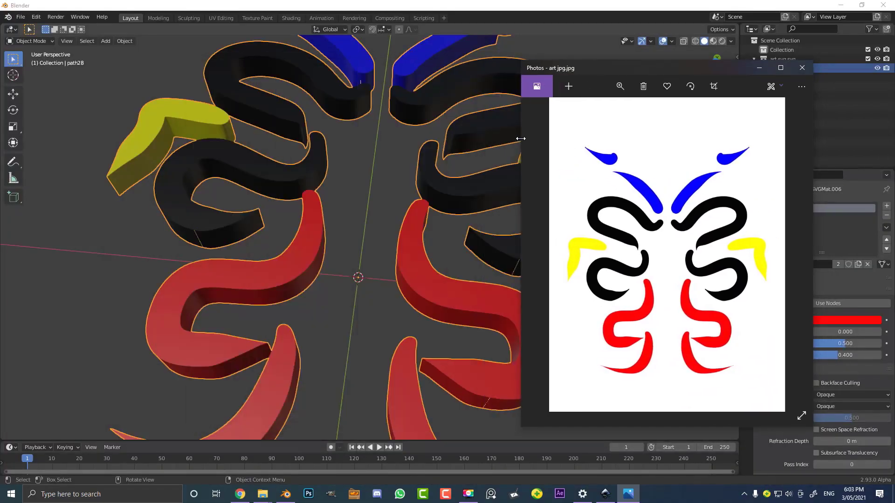
pyautogui.moveTo(590, 71); pyautogui.dragTo(650, 62)
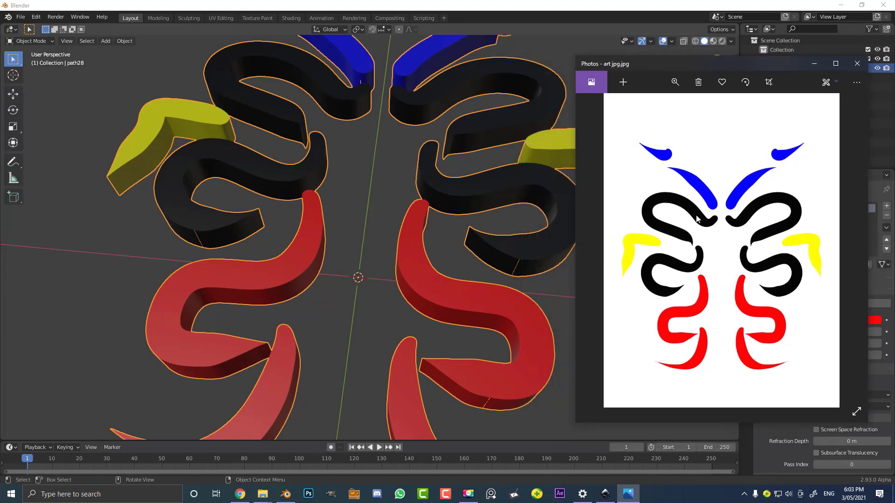
pyautogui.scroll(-3, 406, 174)
pyautogui.moveTo(406, 175); pyautogui.dragTo(438, 233, button='middle')
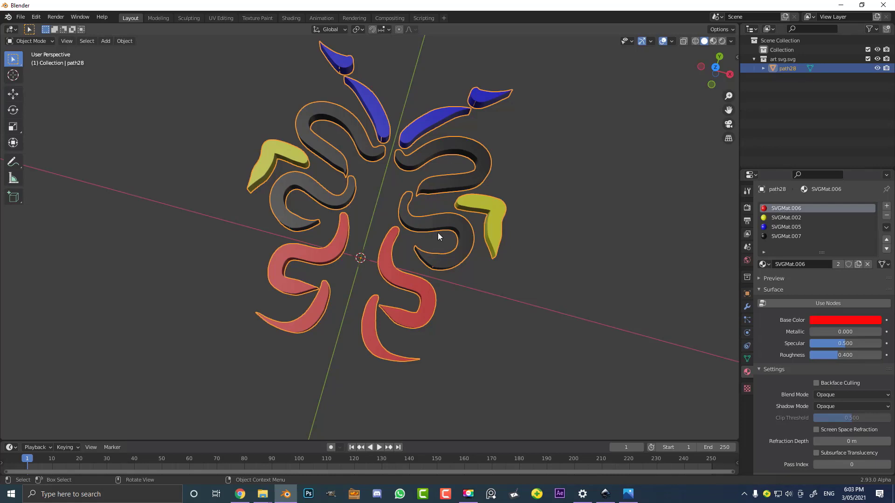
pyautogui.moveTo(437, 233); pyautogui.dragTo(422, 160, button='middle')
pyautogui.scroll(3, 420, 157)
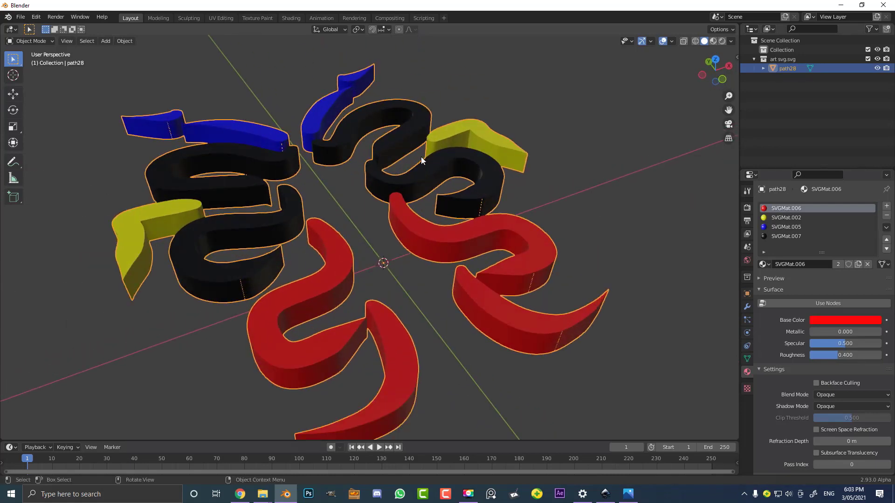